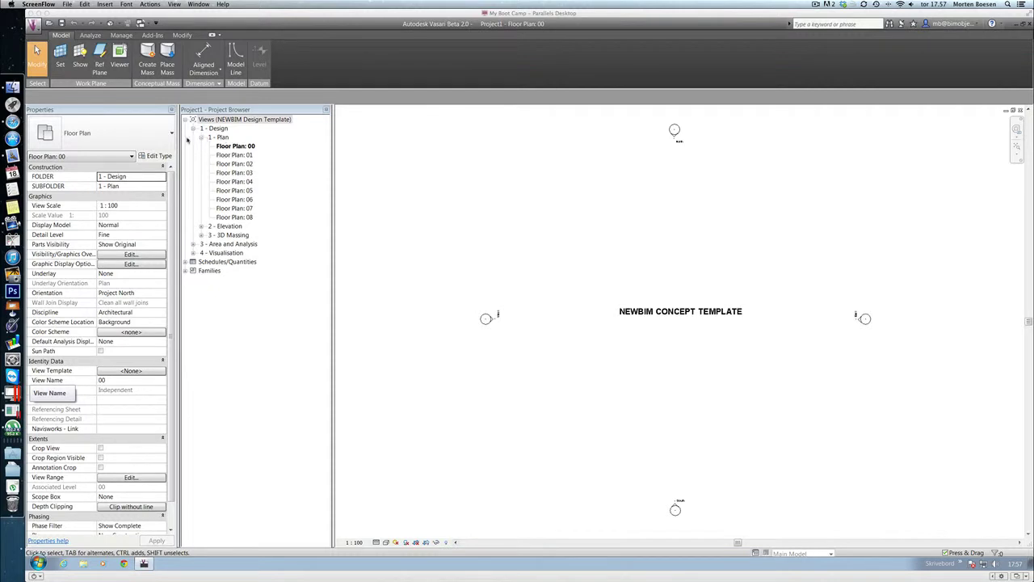
Step: Browse the plan and elevation views in the Design group and open the East elevation
{"action": "left_click", "coordinate": [193, 129]}
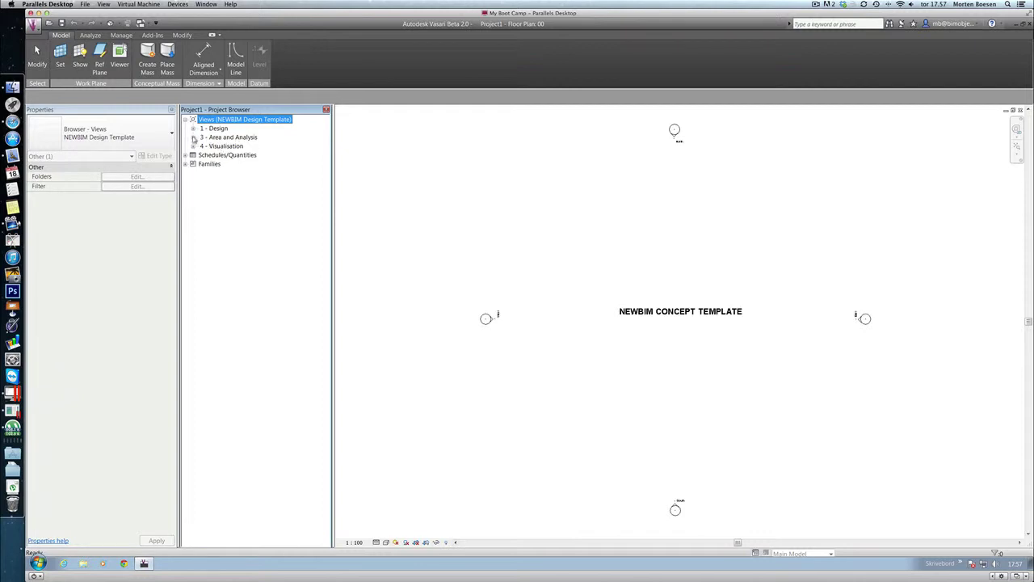
{"action": "left_click", "coordinate": [193, 129]}
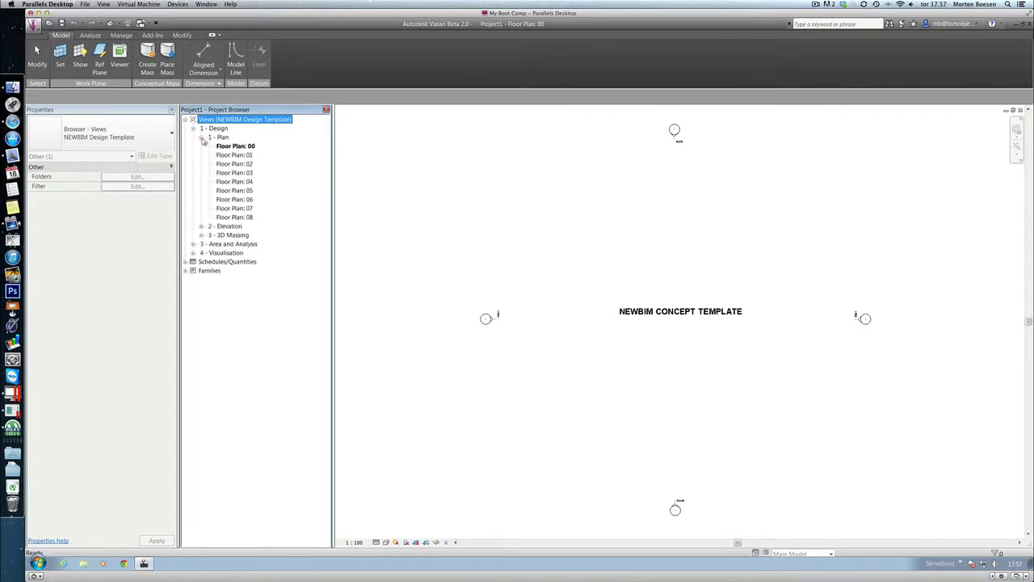
{"action": "left_click", "coordinate": [202, 138]}
{"action": "left_click", "coordinate": [202, 138]}
{"action": "left_click", "coordinate": [201, 226]}
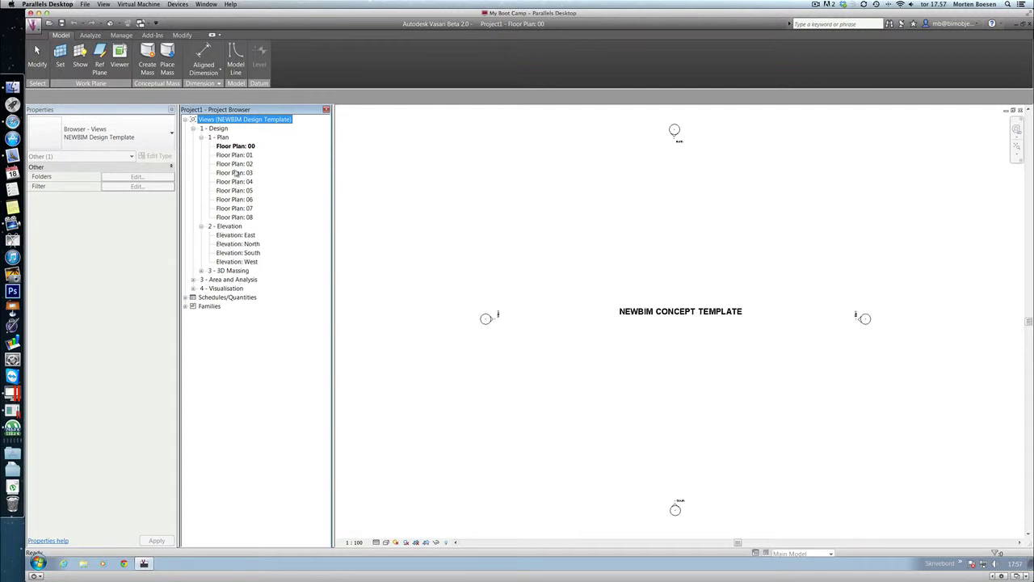
{"action": "double_click", "coordinate": [248, 236]}
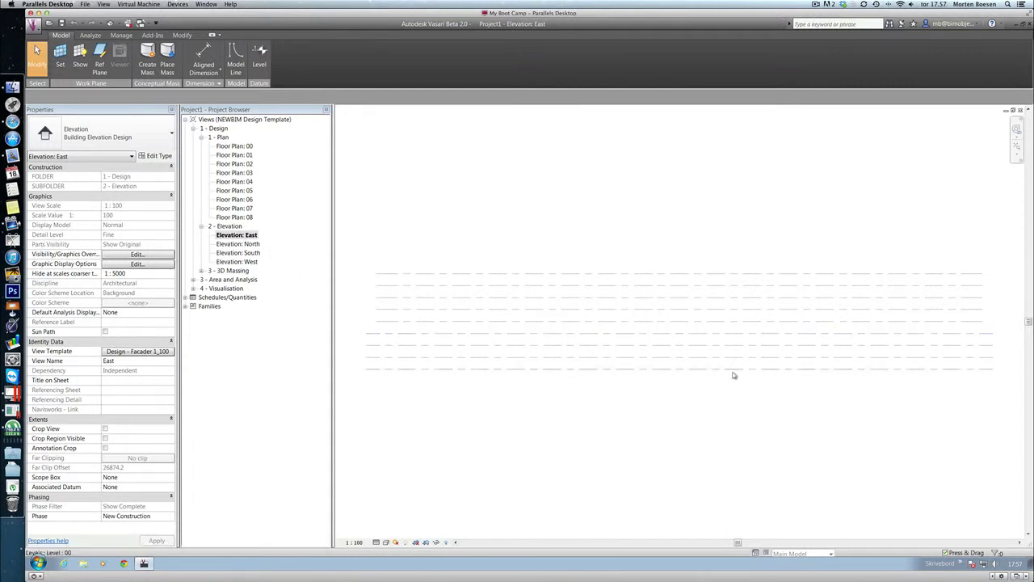
Step: Examine the view folders under 3D Massing, Area and Analysis with its sun extremes, and Visualisation
{"action": "left_click", "coordinate": [202, 229]}
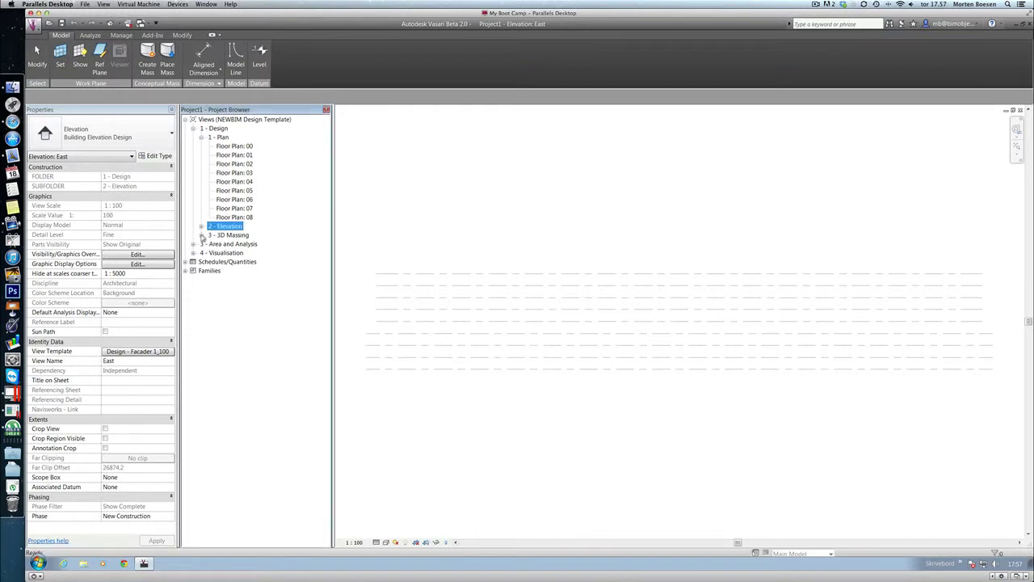
{"action": "left_click", "coordinate": [201, 235]}
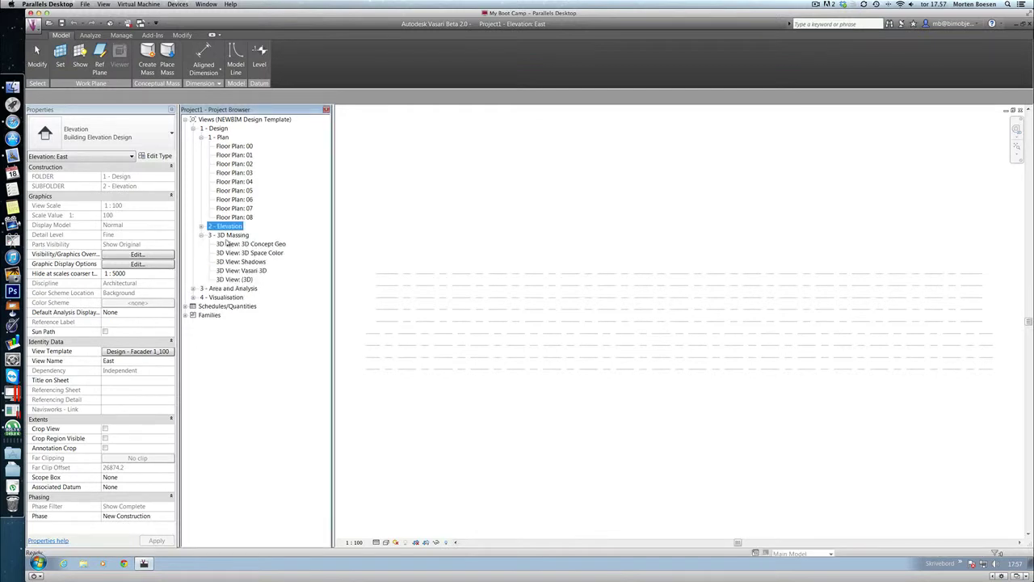
{"action": "left_click", "coordinate": [267, 246]}
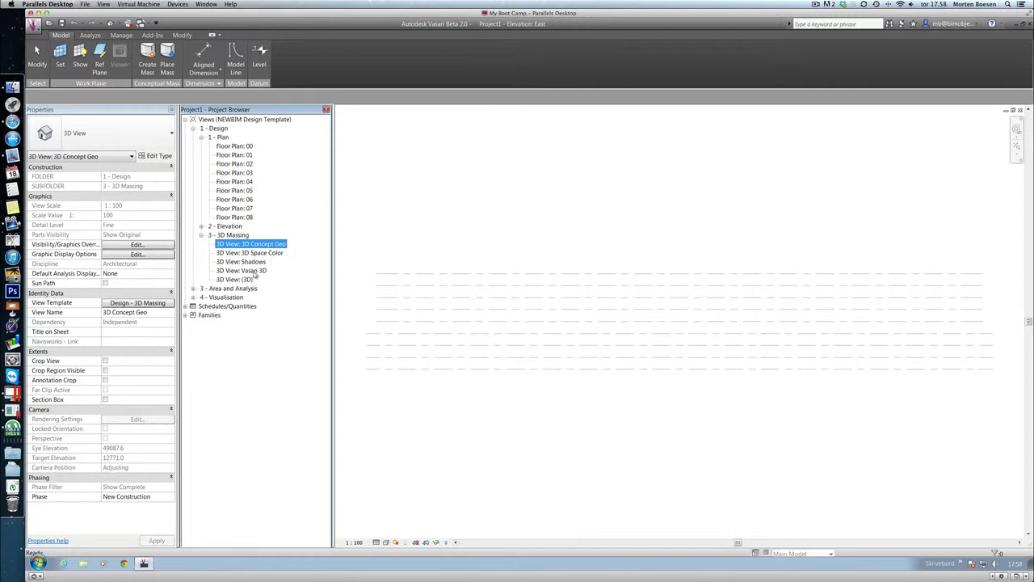
{"action": "left_click", "coordinate": [193, 290]}
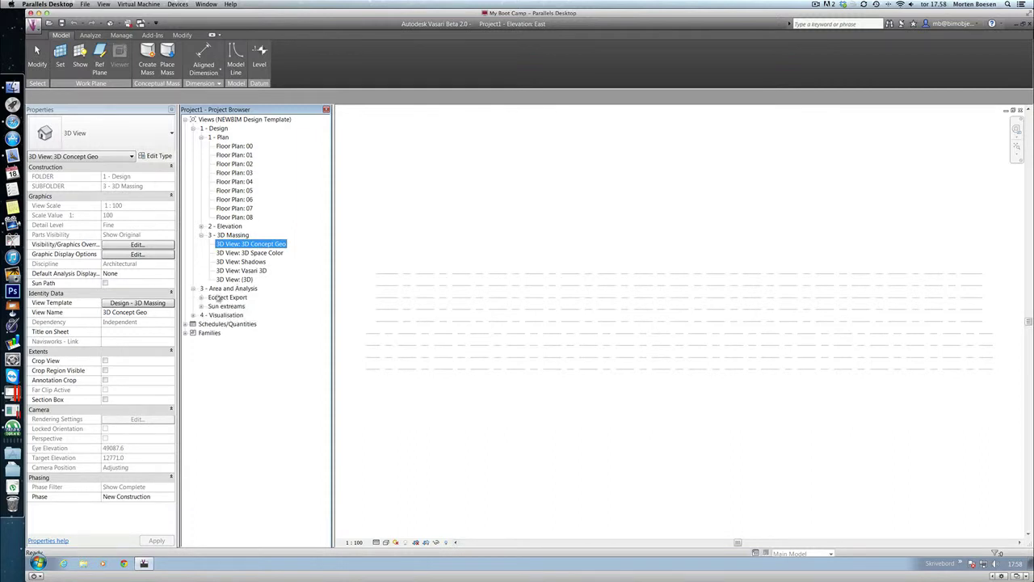
{"action": "left_click", "coordinate": [201, 306]}
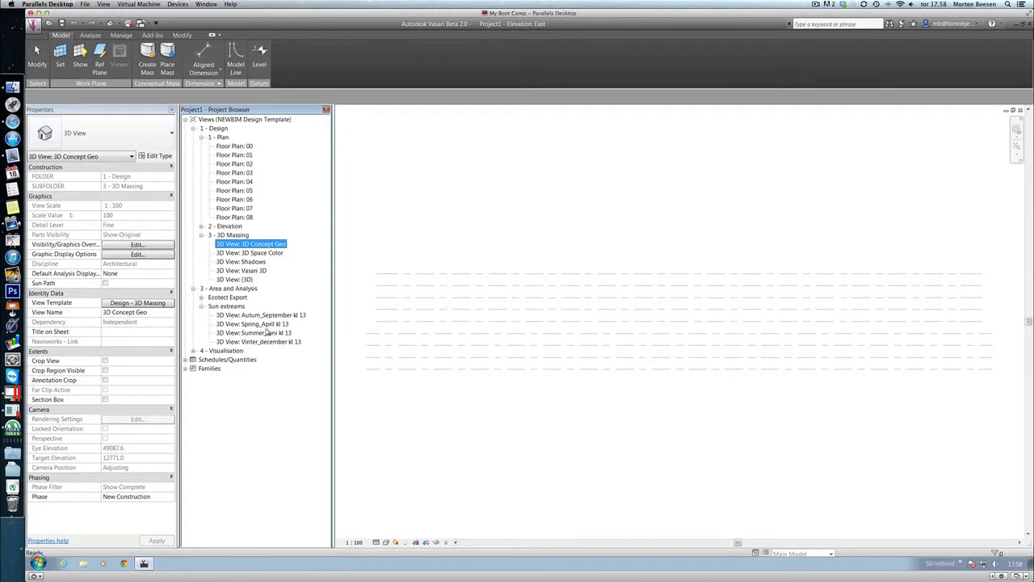
{"action": "left_click", "coordinate": [193, 351]}
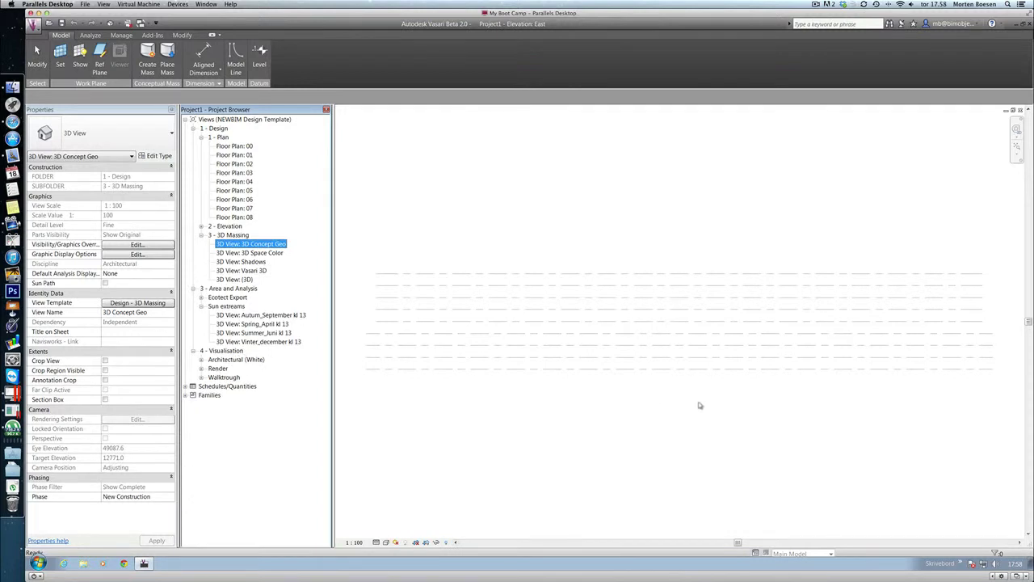
{"action": "left_click", "coordinate": [193, 351]}
{"action": "left_click", "coordinate": [201, 306]}
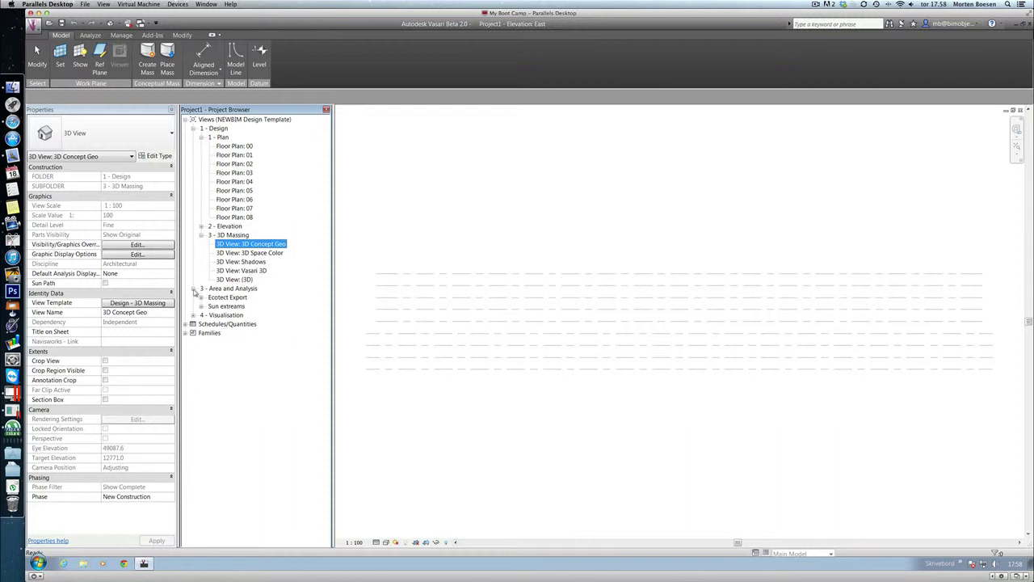
{"action": "left_click", "coordinate": [194, 289]}
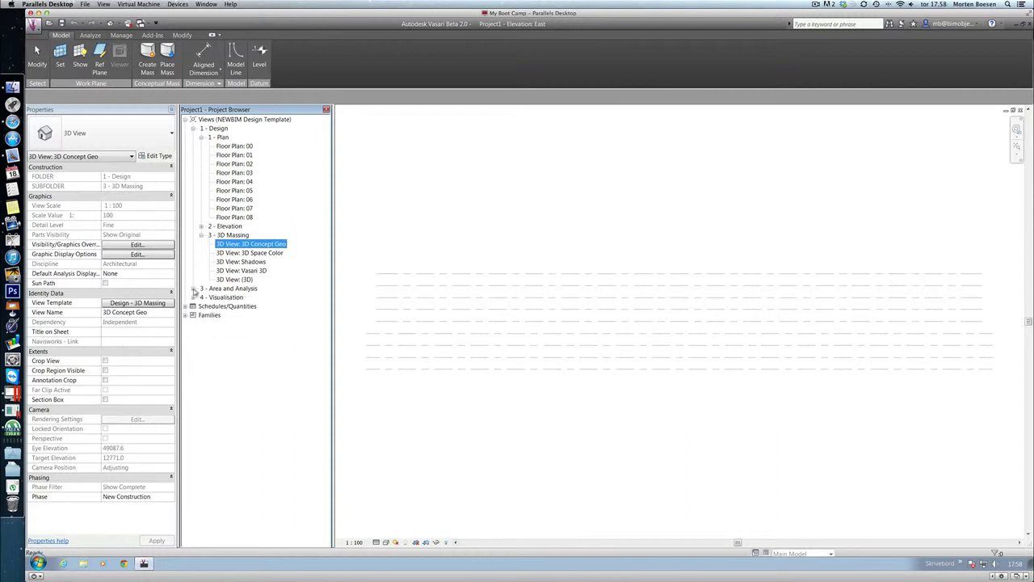
{"action": "left_click", "coordinate": [202, 236]}
Step: Create an in-place mass in Floor Plan 00 and sketch a rectangle about 17600 by 13000 around the template title
{"action": "double_click", "coordinate": [233, 146]}
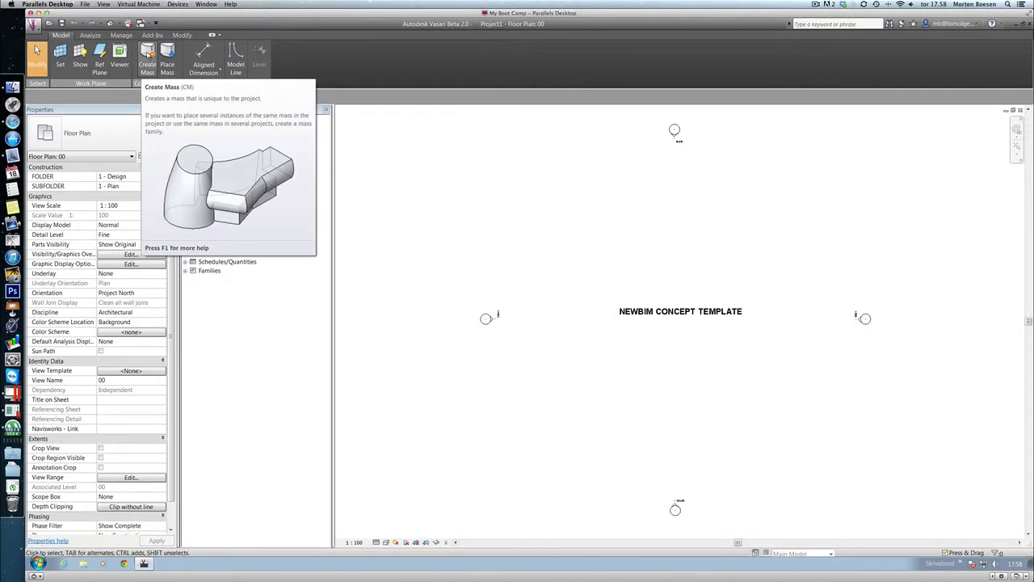
{"action": "left_click", "coordinate": [148, 54]}
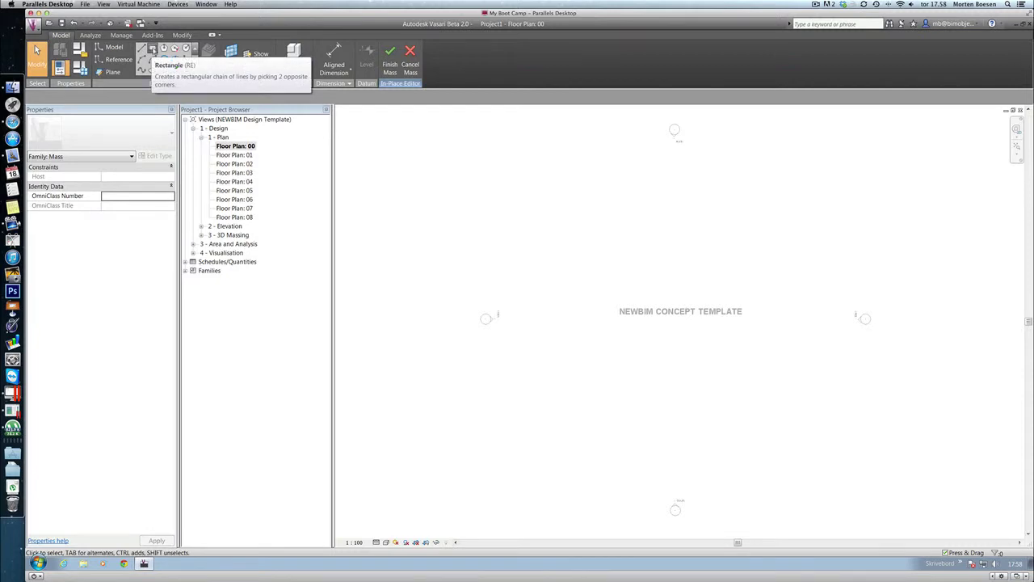
{"action": "left_click", "coordinate": [152, 50]}
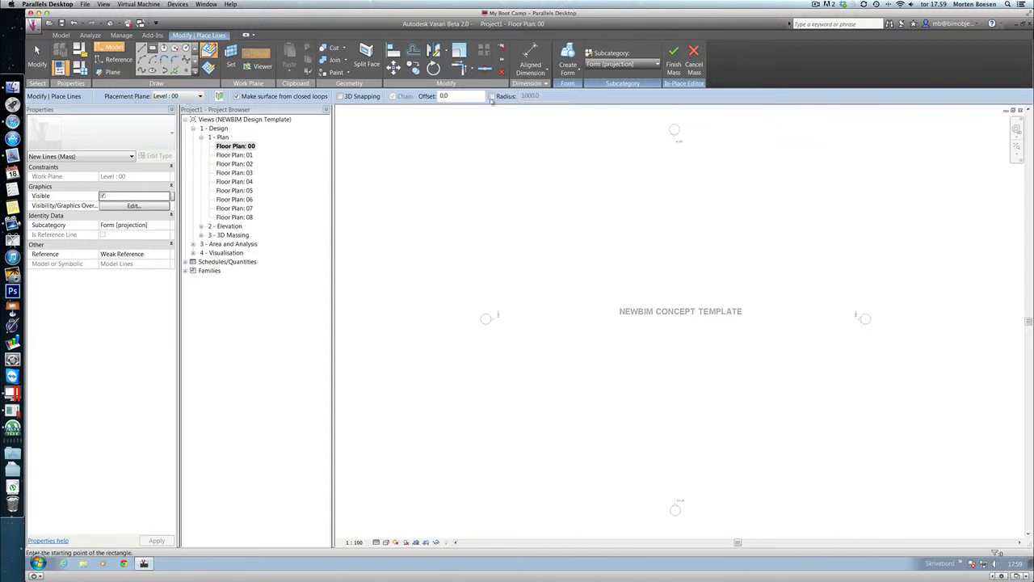
{"action": "left_click", "coordinate": [606, 255]}
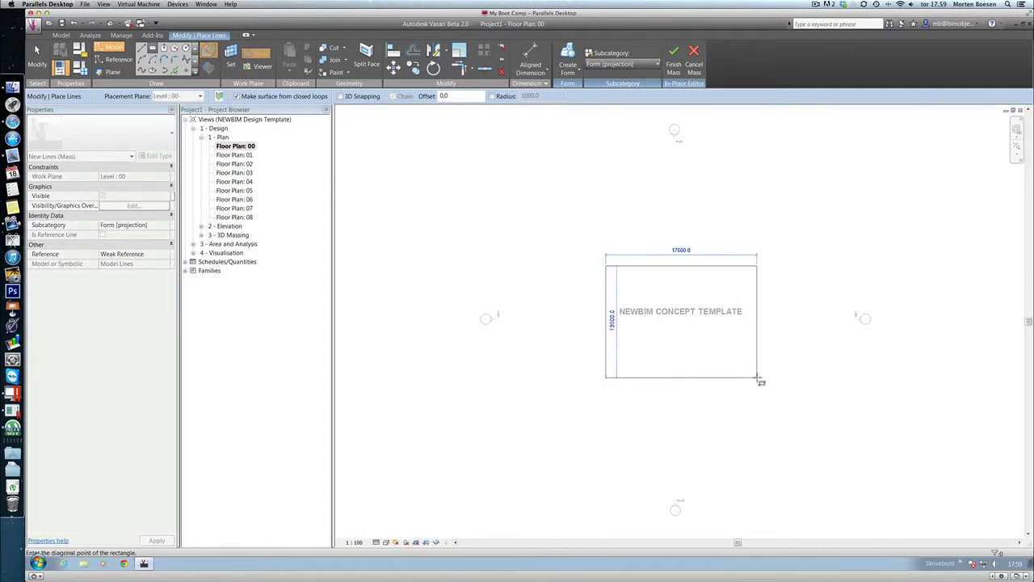
{"action": "left_click", "coordinate": [757, 378]}
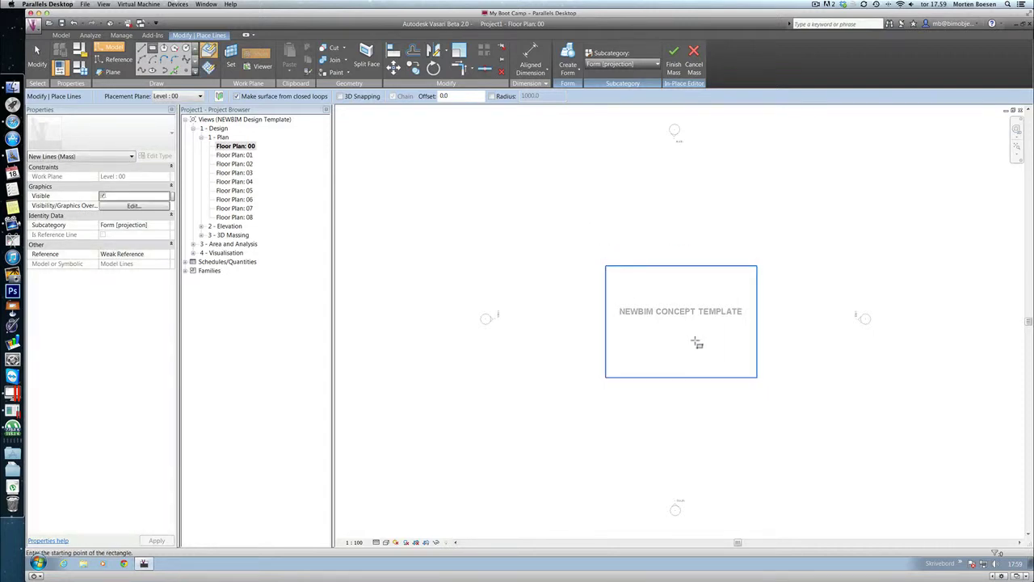
{"action": "key", "text": "Escape"}
{"action": "key", "text": "Escape"}
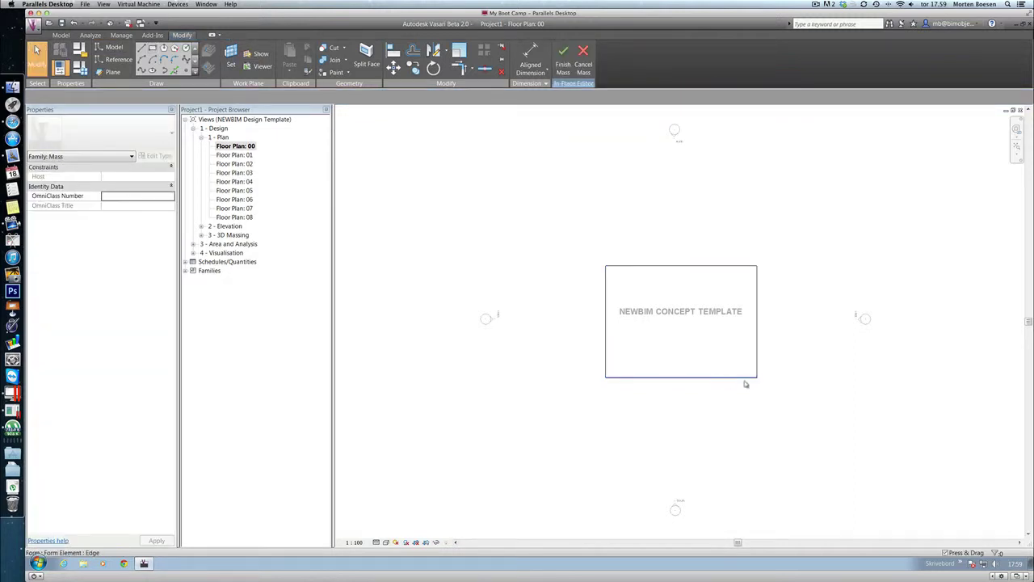
Step: Create a solid form from the whole rectangle and show it in the Vasari 3D view
{"action": "key", "text": "Tab"}
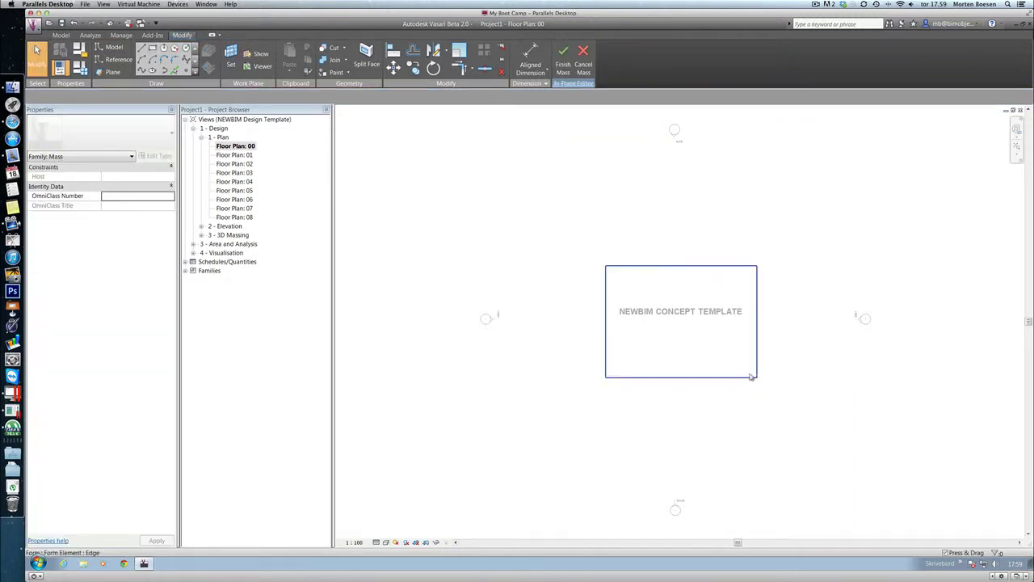
{"action": "left_click", "coordinate": [755, 372]}
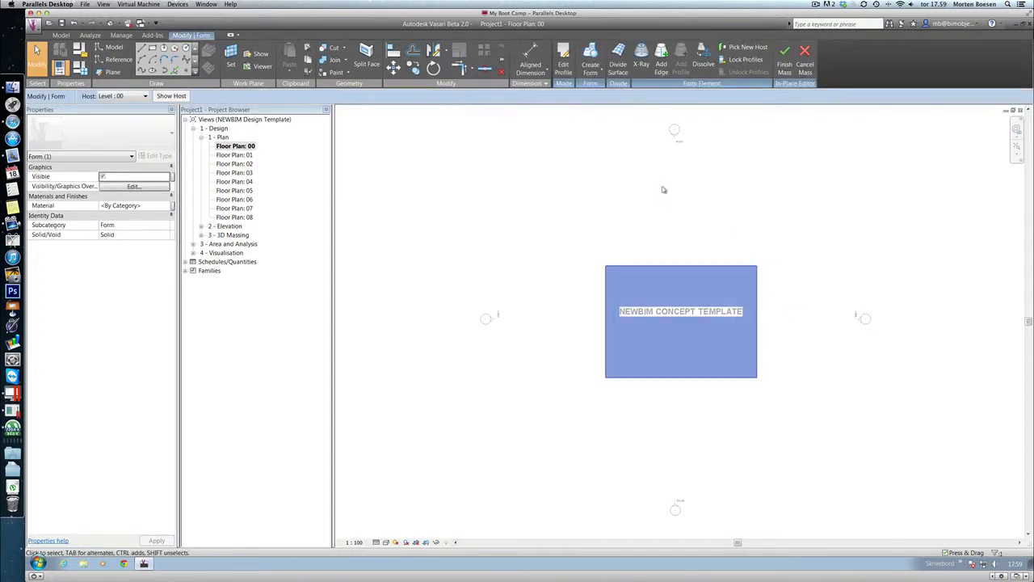
{"action": "left_click", "coordinate": [595, 72]}
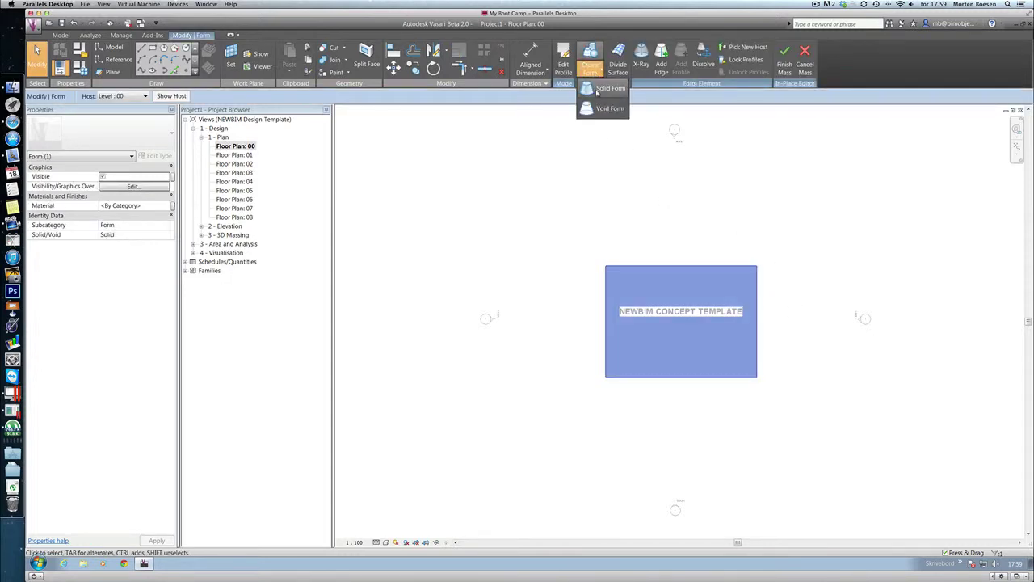
{"action": "left_click", "coordinate": [604, 88]}
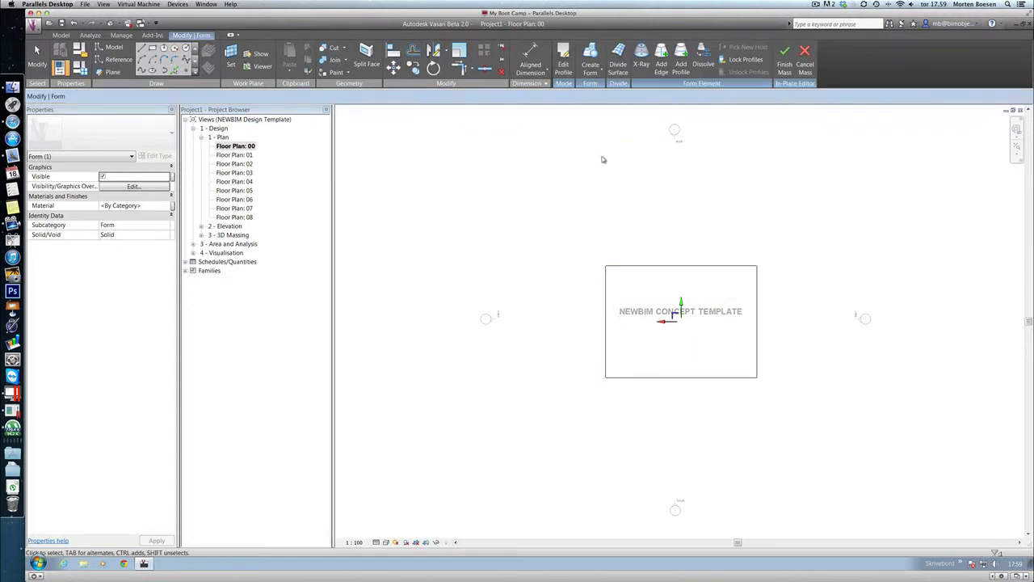
{"action": "left_click", "coordinate": [201, 236]}
{"action": "double_click", "coordinate": [241, 271]}
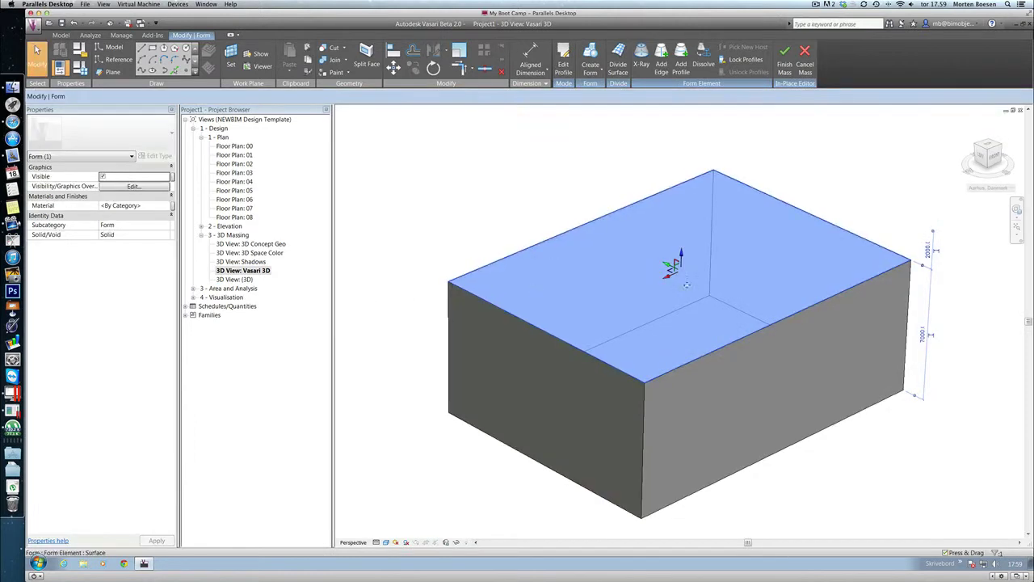
{"action": "scroll", "coordinate": [701, 292], "scroll_direction": "down", "scroll_amount": 1}
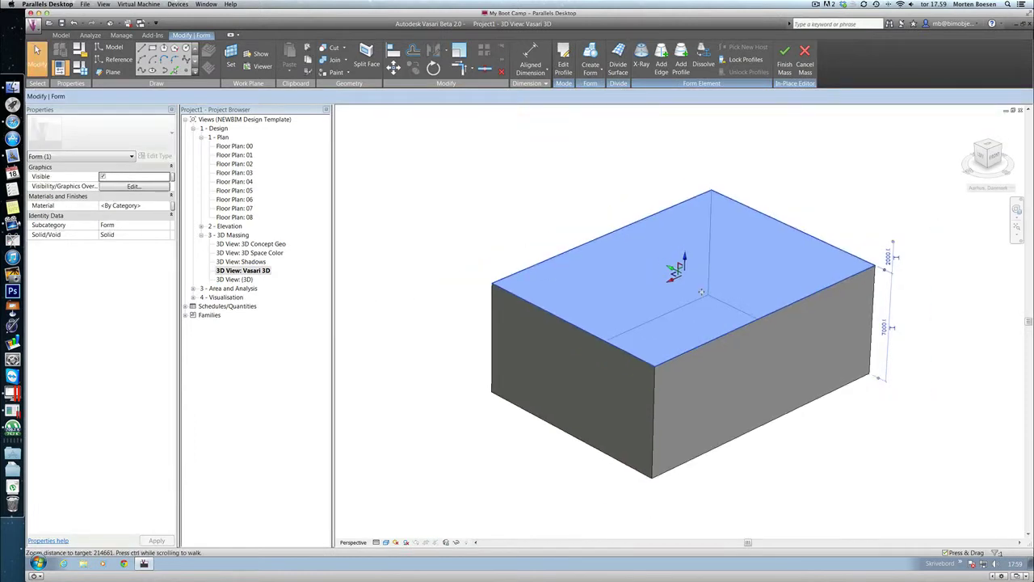
{"action": "left_click", "coordinate": [905, 473]}
{"action": "scroll", "coordinate": [790, 405], "scroll_direction": "down", "scroll_amount": 1}
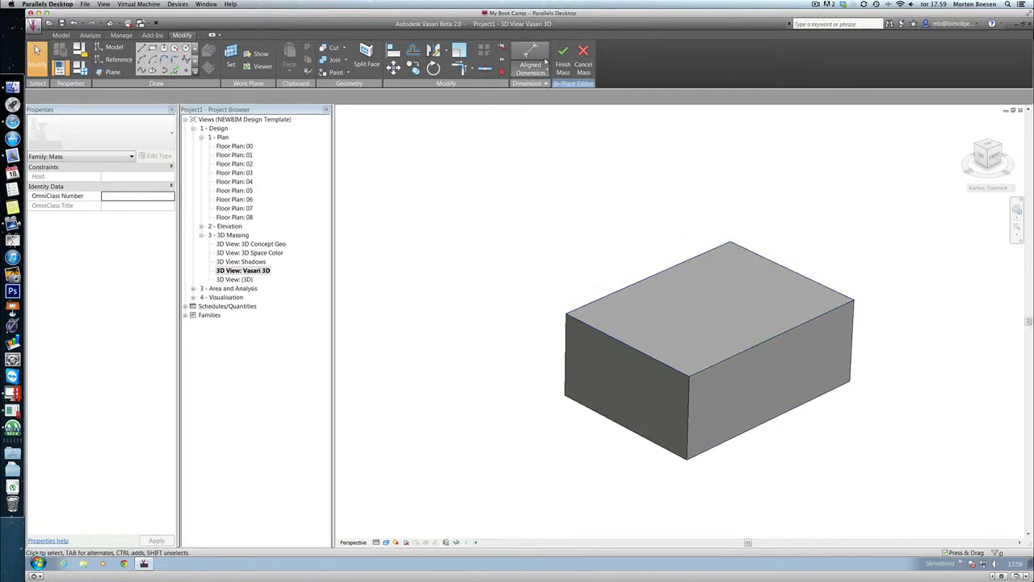
Step: Raise the block's top face to a height of about 9267 and pull the end face outward to a length of about 17779
{"action": "left_click", "coordinate": [699, 305]}
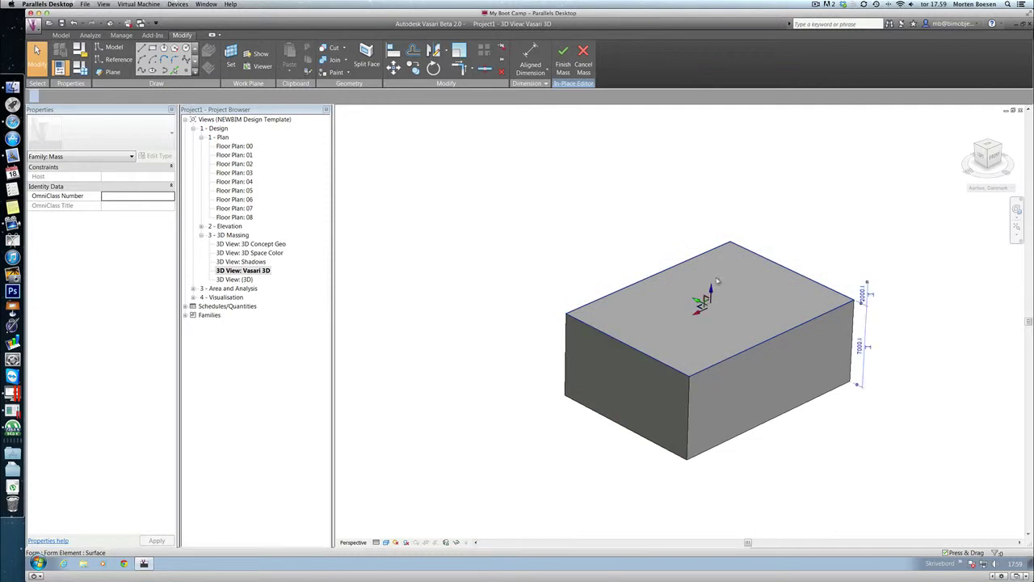
{"action": "mouse_move", "coordinate": [700, 270]}
{"action": "left_mouse_down"}
{"action": "mouse_move", "coordinate": [708, 259]}
{"action": "mouse_move", "coordinate": [708, 274]}
{"action": "left_mouse_up"}
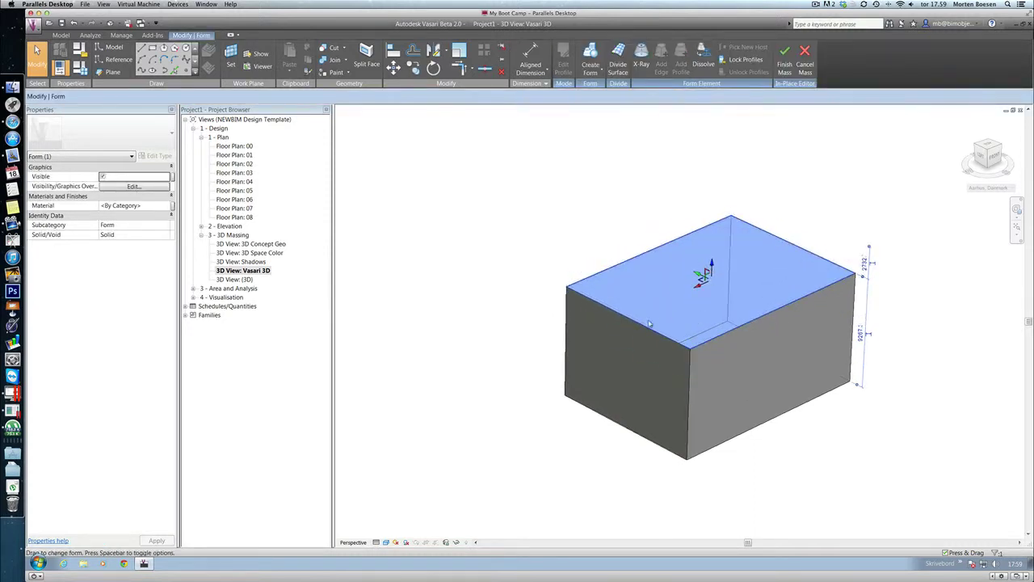
{"action": "left_click", "coordinate": [615, 377]}
{"action": "mouse_move", "coordinate": [613, 378]}
{"action": "left_mouse_down"}
{"action": "mouse_move", "coordinate": [555, 393]}
{"action": "mouse_move", "coordinate": [608, 368]}
{"action": "left_mouse_up"}
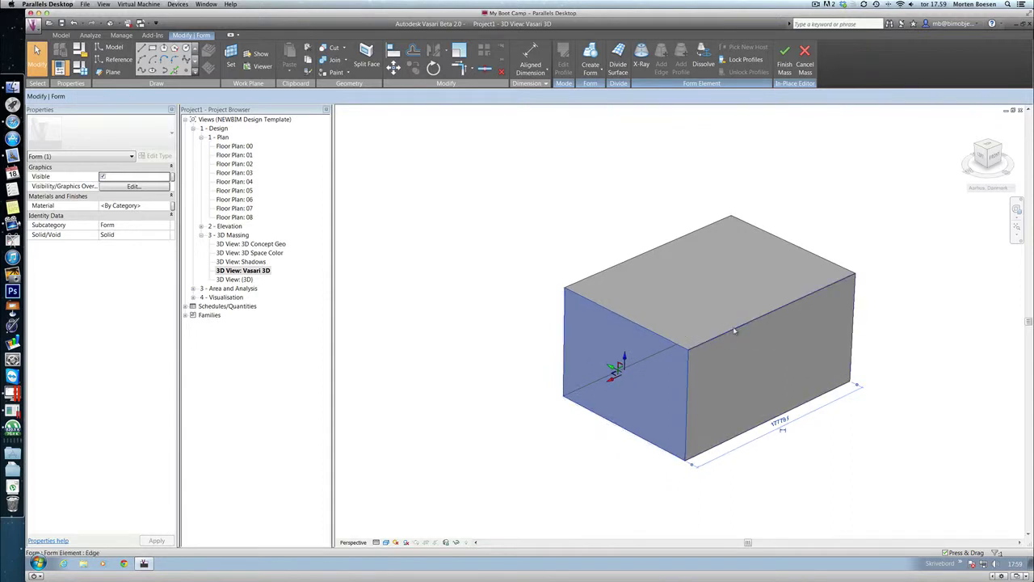
Step: Pull the block's long top edge outward and upward, to about 15707 from the opposite side, so that the side face slants
{"action": "left_click", "coordinate": [733, 327]}
{"action": "left_click_drag", "start_coordinate": [774, 312], "coordinate": [829, 260]}
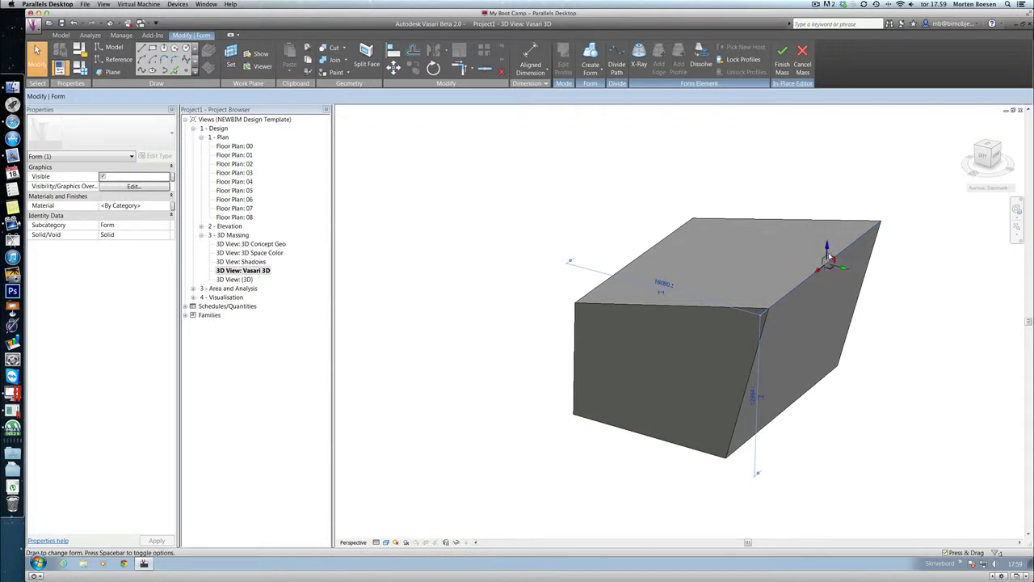
{"action": "left_click_drag", "start_coordinate": [829, 257], "coordinate": [819, 235]}
{"action": "middle_click_drag", "start_coordinate": [868, 328], "coordinate": [820, 344], "text": "shift"}
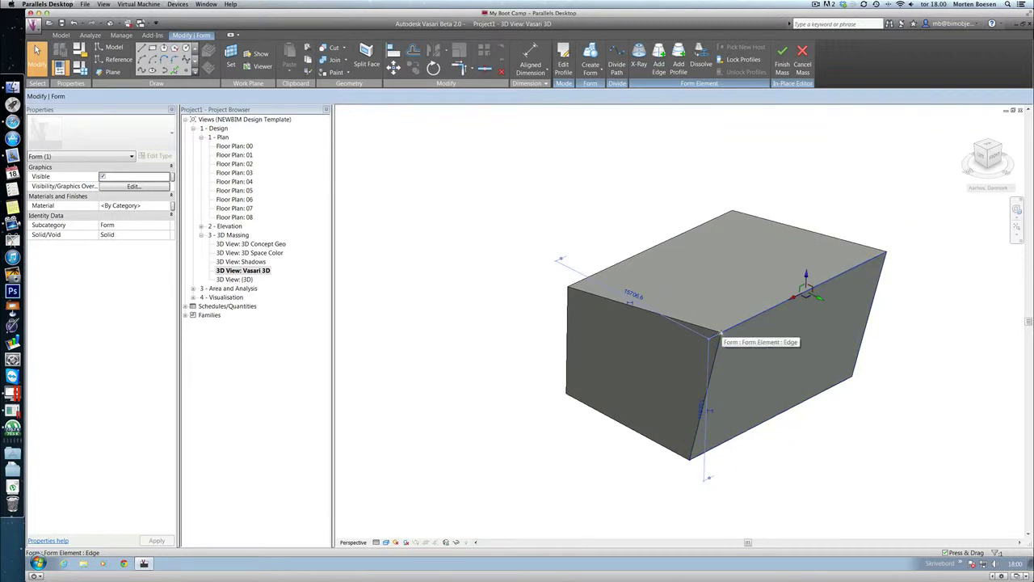
Step: Move the single top corner vertex at the end of the slanted edge outward to skew the block
{"action": "key", "text": "Tab"}
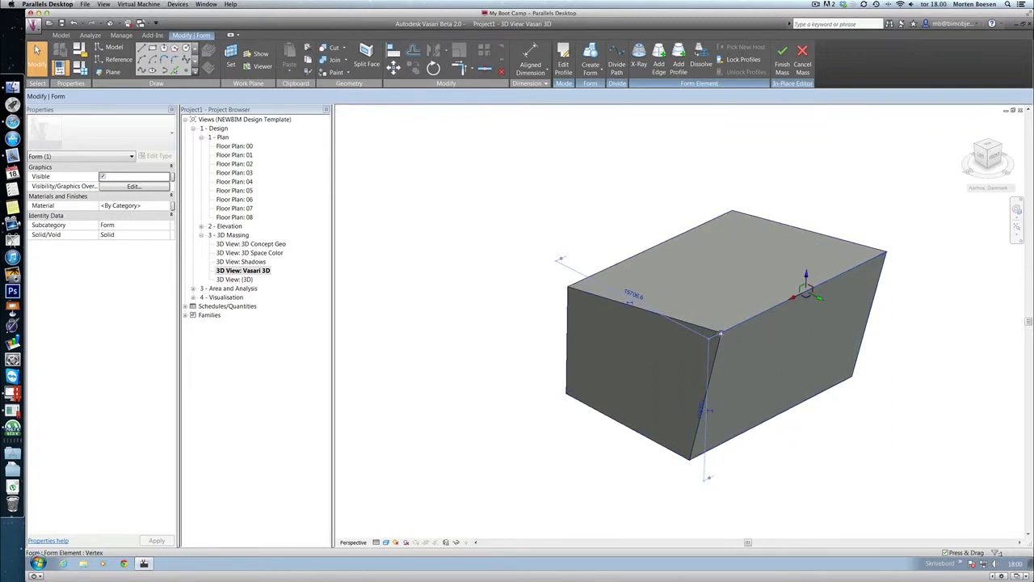
{"action": "left_click", "coordinate": [719, 333]}
{"action": "middle_click_drag", "start_coordinate": [763, 365], "coordinate": [566, 323], "text": "shift"}
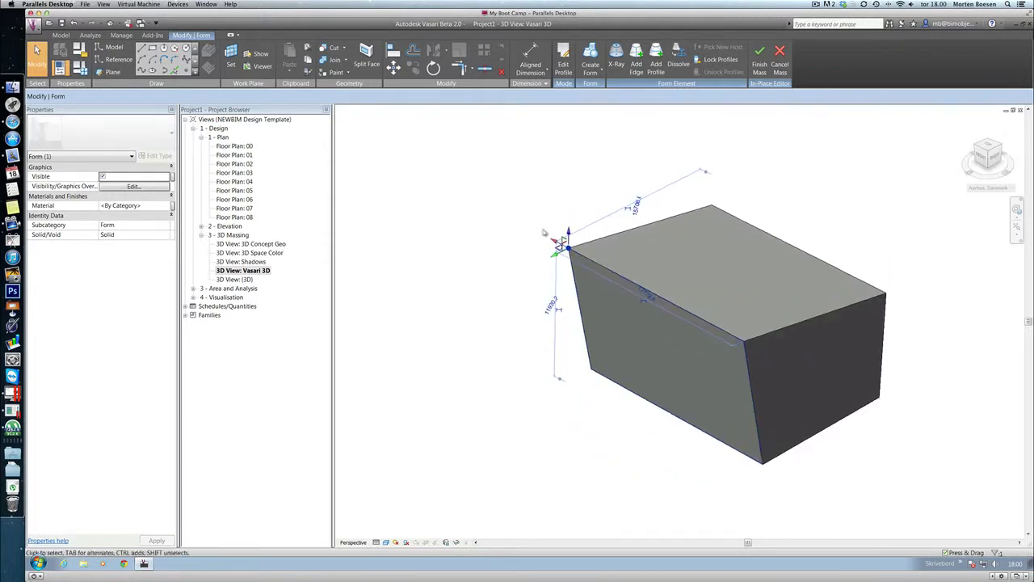
{"action": "left_click_drag", "start_coordinate": [557, 237], "coordinate": [518, 210]}
{"action": "middle_click_drag", "start_coordinate": [470, 279], "coordinate": [752, 239], "text": "shift"}
{"action": "middle_click_drag", "start_coordinate": [752, 223], "coordinate": [517, 202], "text": "shift"}
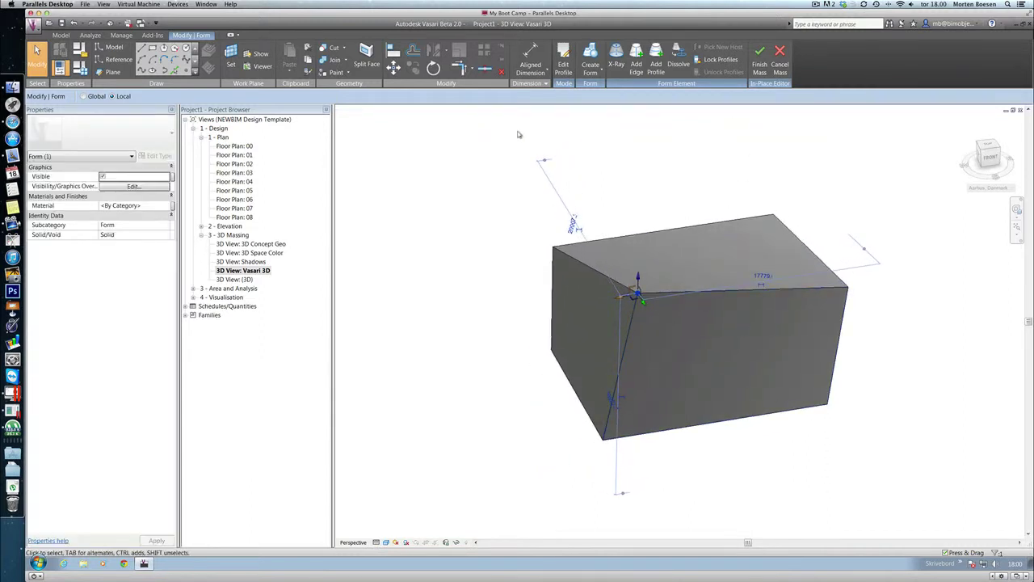
{"action": "left_click", "coordinate": [441, 342]}
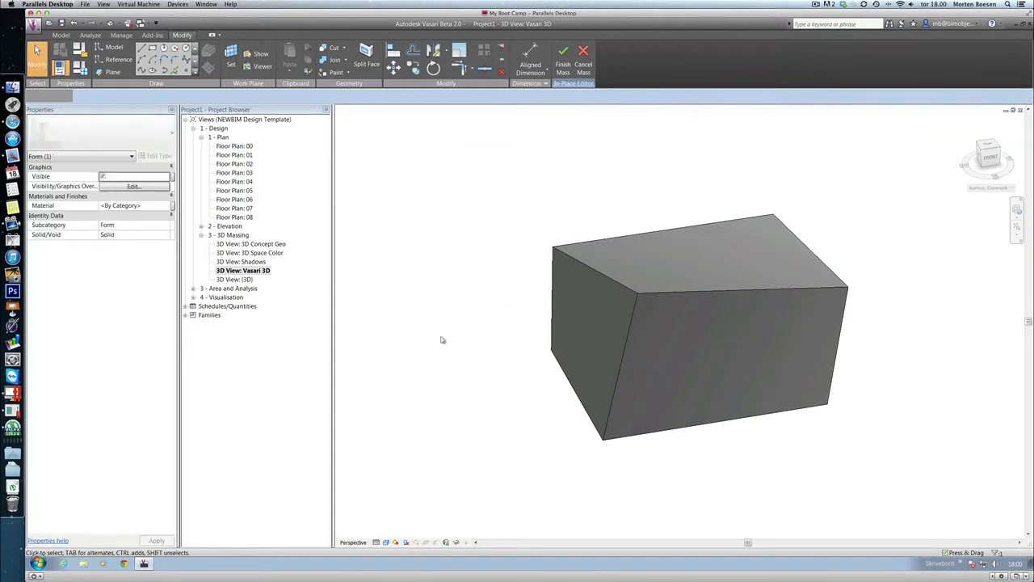
{"action": "middle_click_drag", "start_coordinate": [441, 342], "coordinate": [352, 343], "text": "shift"}
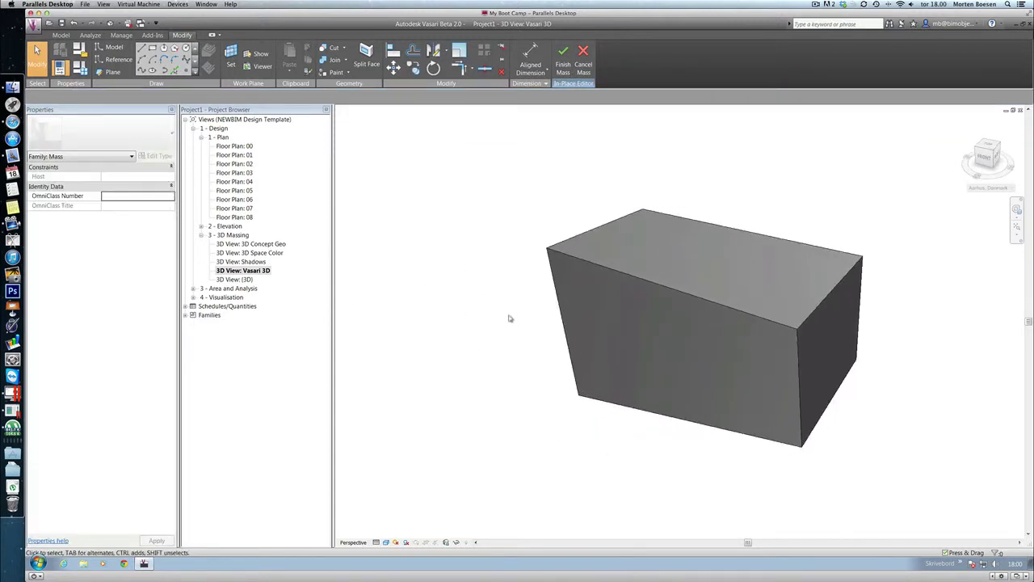
Step: Sketch a rectangle in Floor Plan: 00 that overlaps the upper-left corner of the mass outline
{"action": "middle_click_drag", "start_coordinate": [571, 316], "coordinate": [972, 330]}
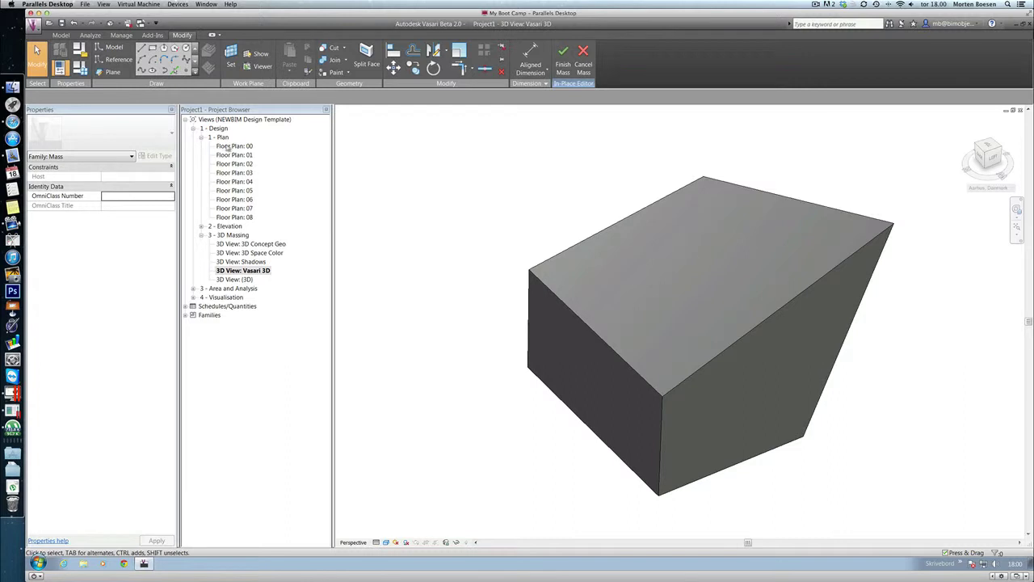
{"action": "double_click", "coordinate": [228, 147]}
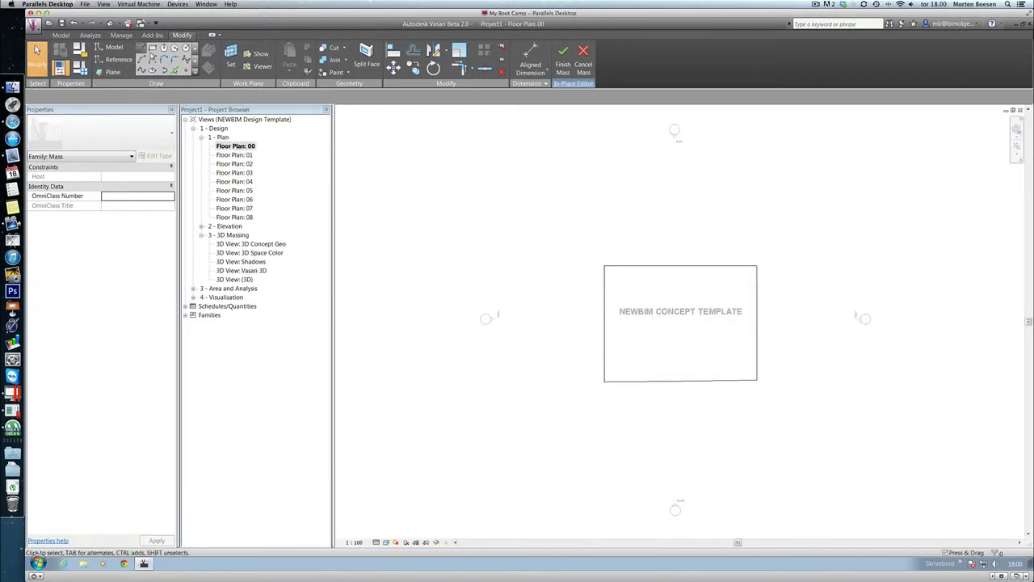
{"action": "left_click", "coordinate": [153, 50]}
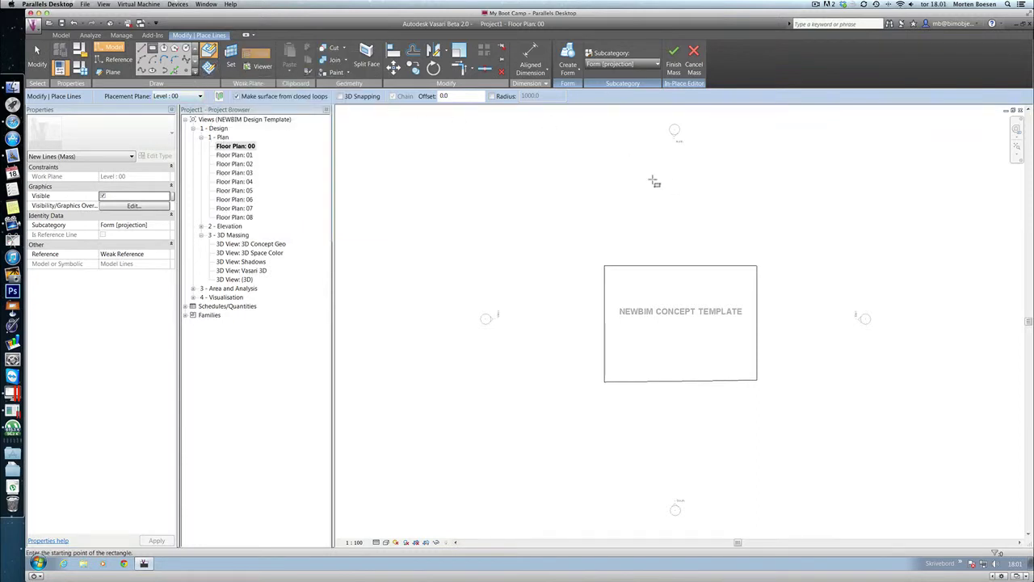
{"action": "left_click", "coordinate": [558, 213]}
{"action": "left_click", "coordinate": [650, 300]}
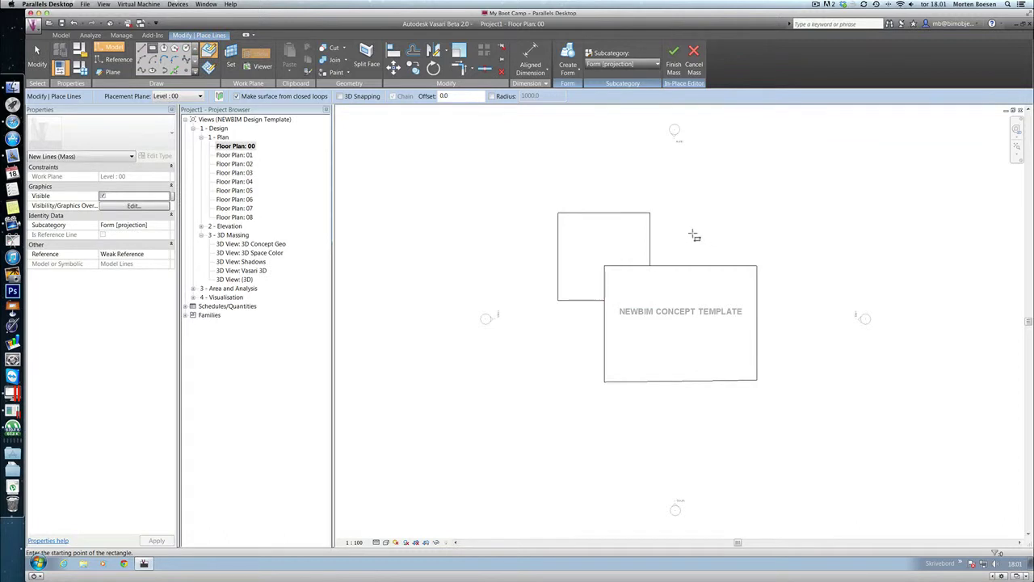
{"action": "key", "text": "Escape"}
{"action": "key", "text": "Escape"}
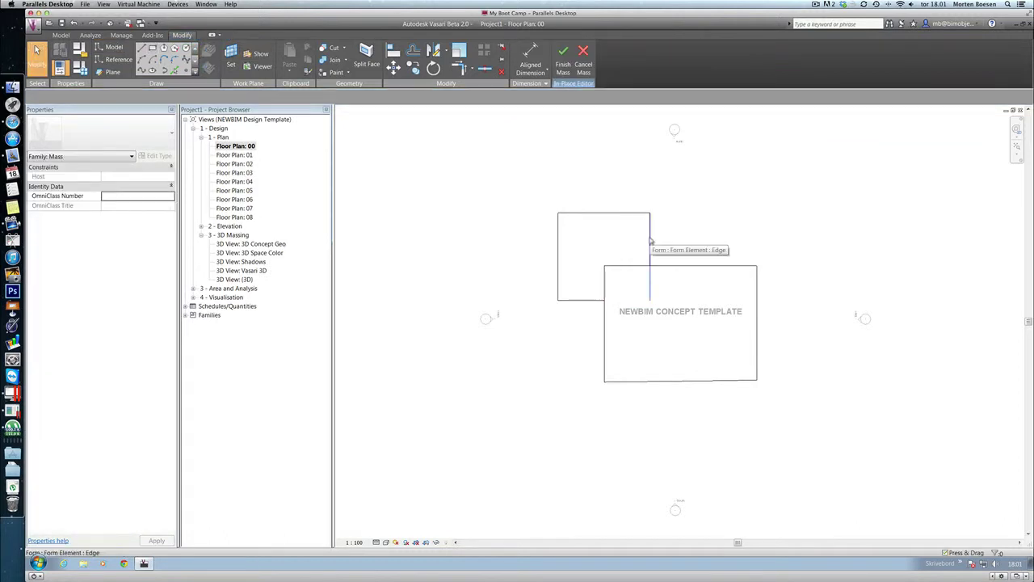
Step: Create a void form from the whole new rectangle and cut it from the block's corner, shown in the Vasari 3D view
{"action": "key", "text": "Tab"}
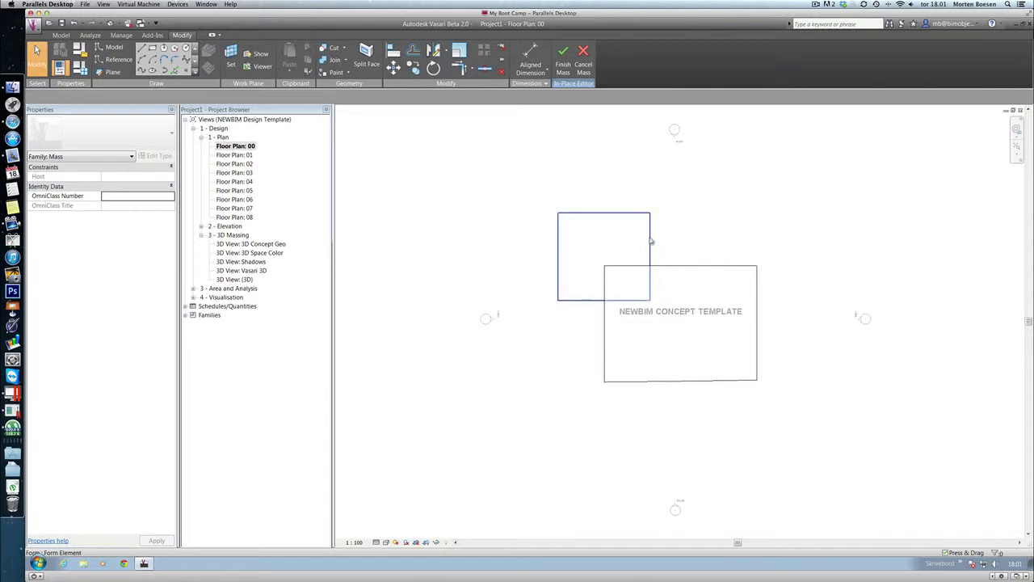
{"action": "left_click", "coordinate": [651, 241]}
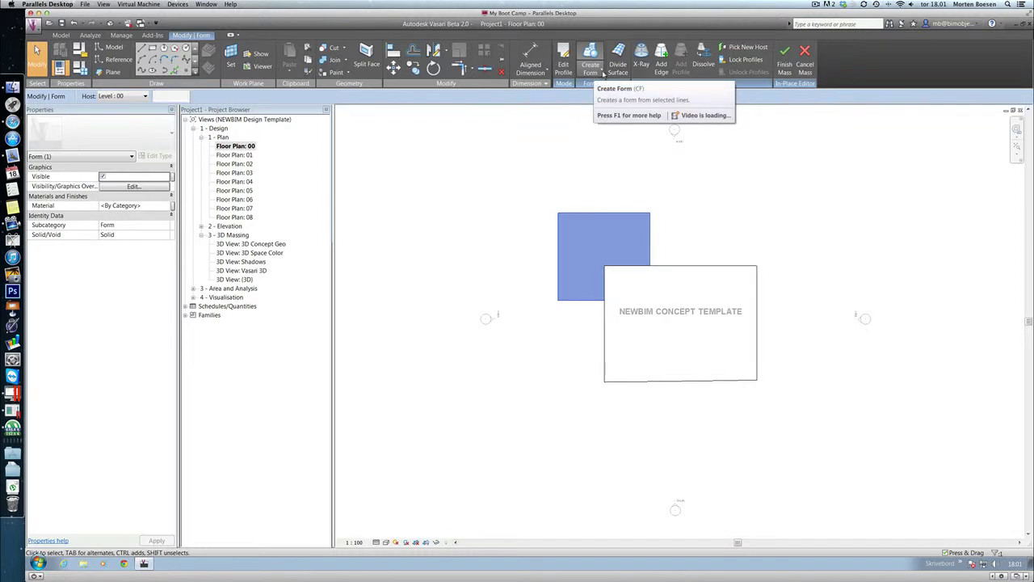
{"action": "left_click", "coordinate": [602, 71]}
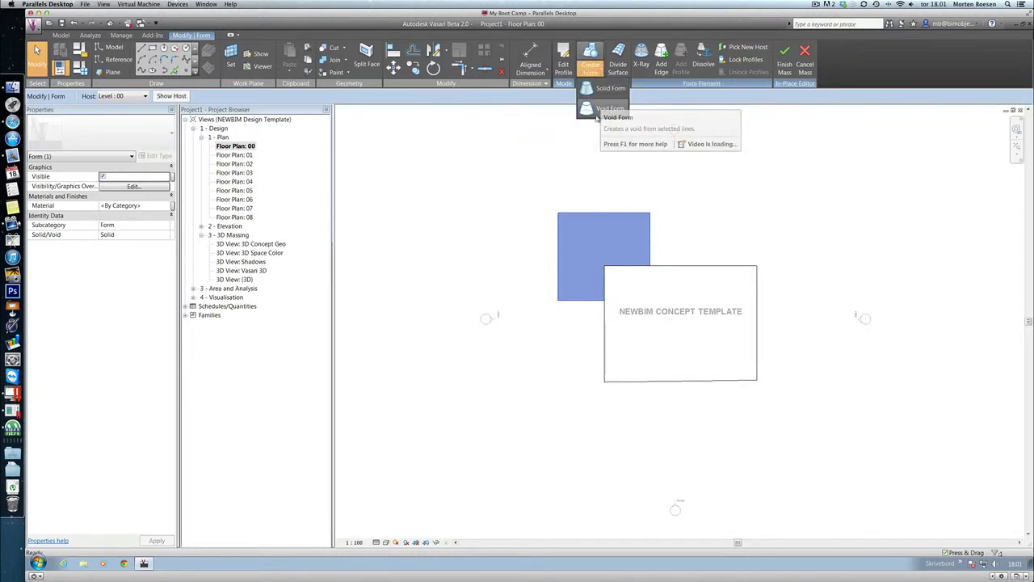
{"action": "left_click", "coordinate": [596, 108]}
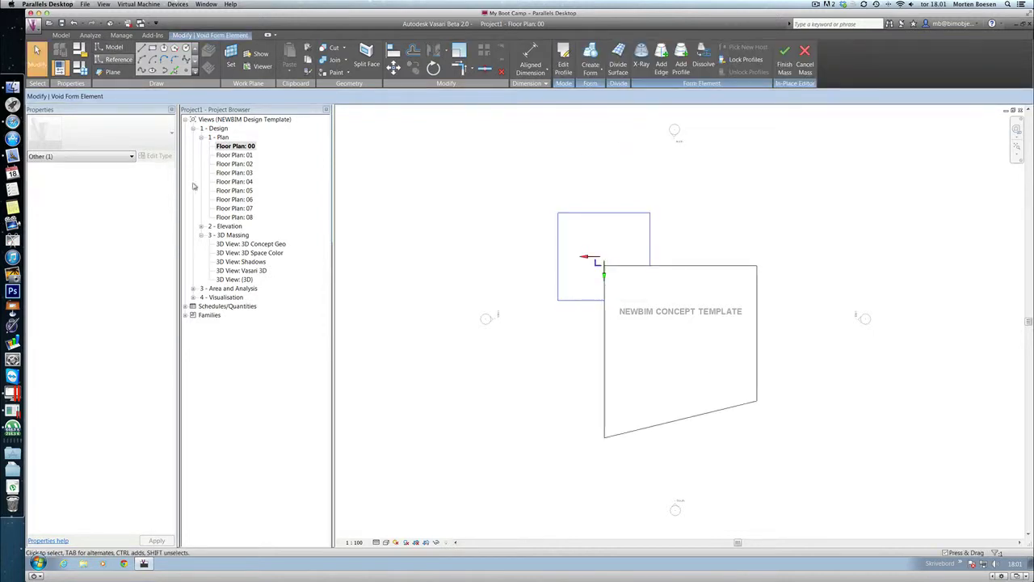
{"action": "double_click", "coordinate": [242, 271]}
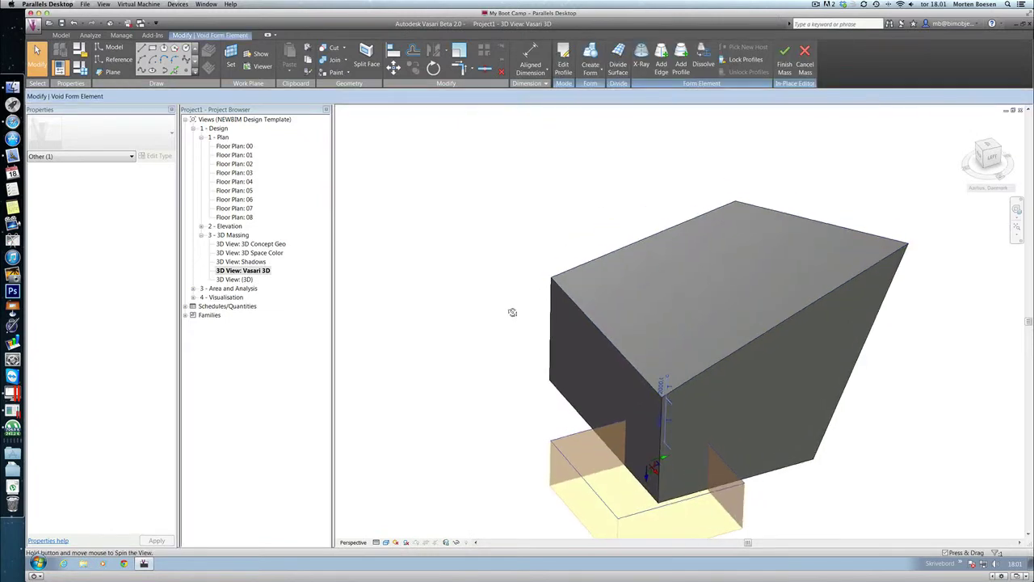
{"action": "middle_click_drag", "start_coordinate": [504, 282], "coordinate": [514, 256]}
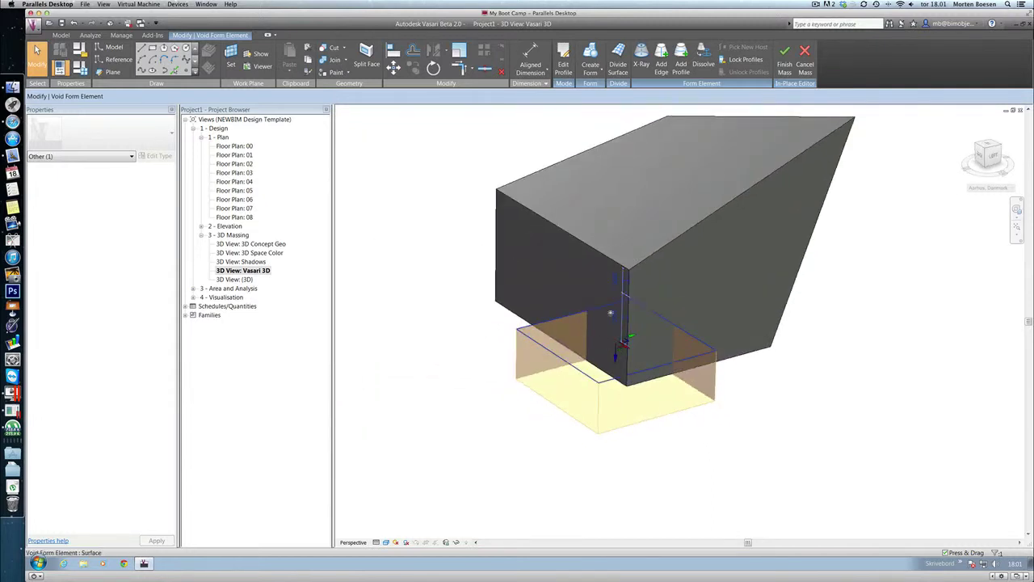
{"action": "left_click", "coordinate": [744, 401]}
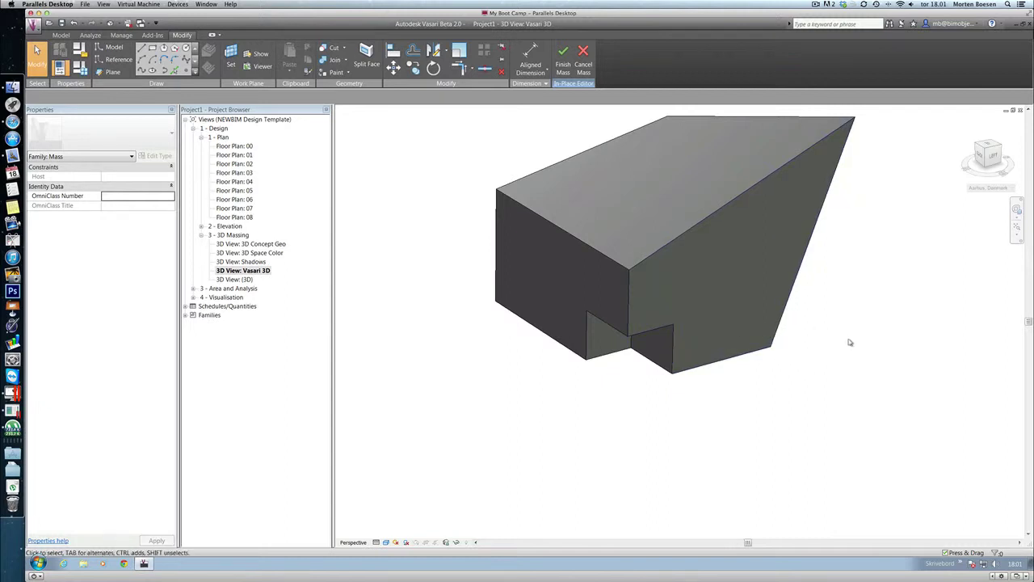
Step: Raise the top face of the corner void to make the notch taller
{"action": "middle_click_drag", "start_coordinate": [750, 413], "coordinate": [717, 303], "text": "shift"}
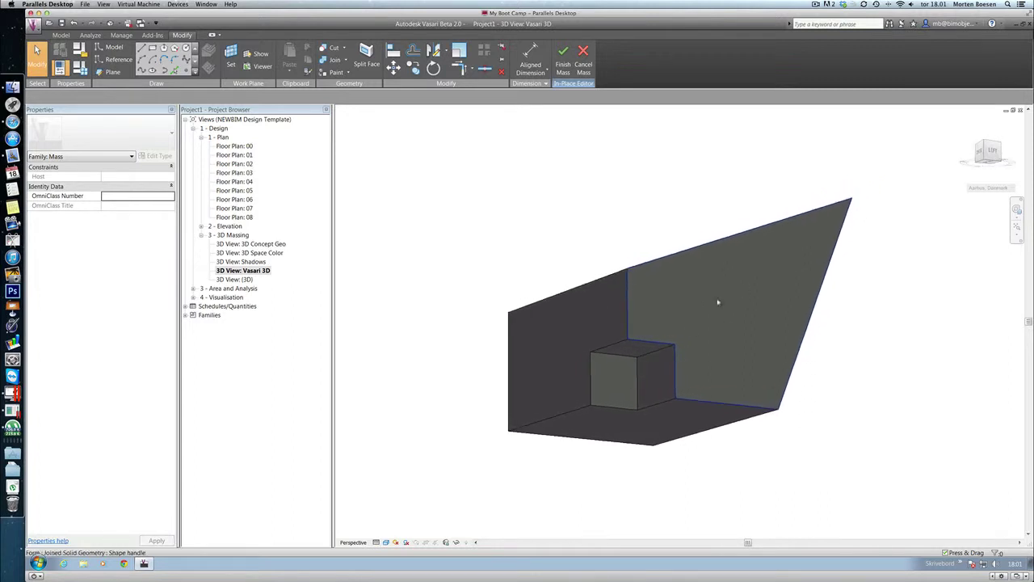
{"action": "left_click", "coordinate": [627, 353]}
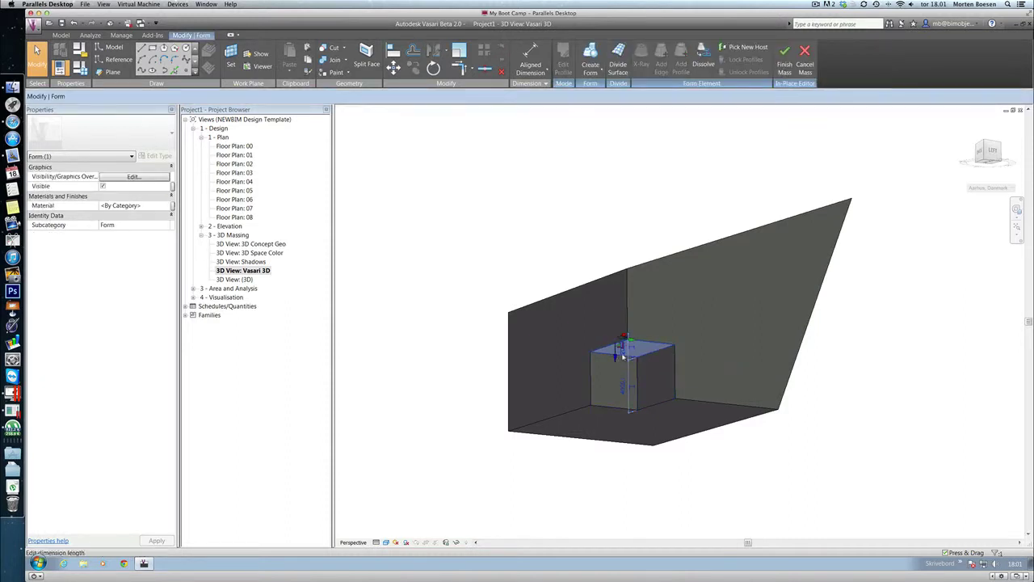
{"action": "scroll", "coordinate": [623, 357], "scroll_direction": "up", "scroll_amount": 3}
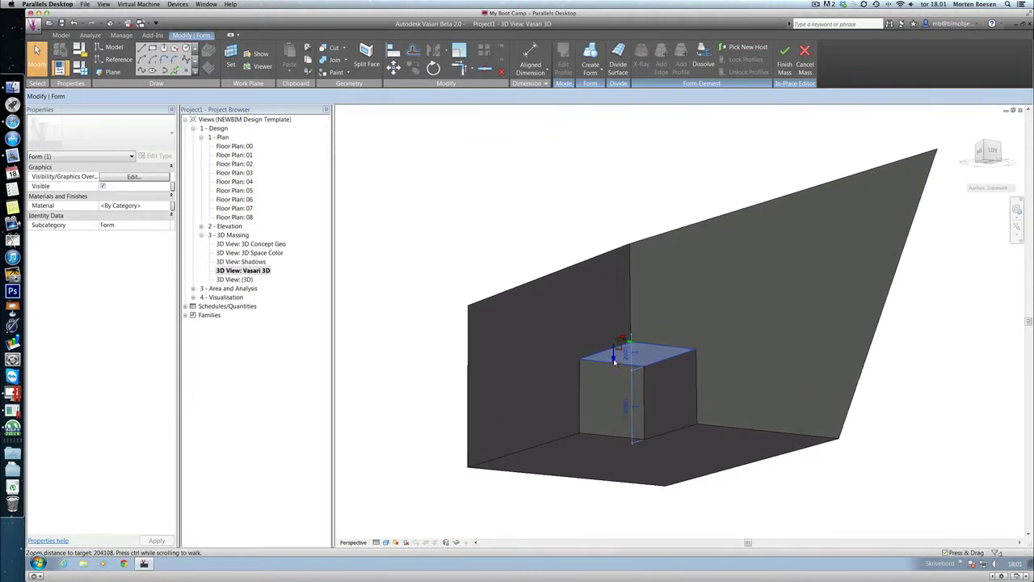
{"action": "left_click", "coordinate": [602, 368]}
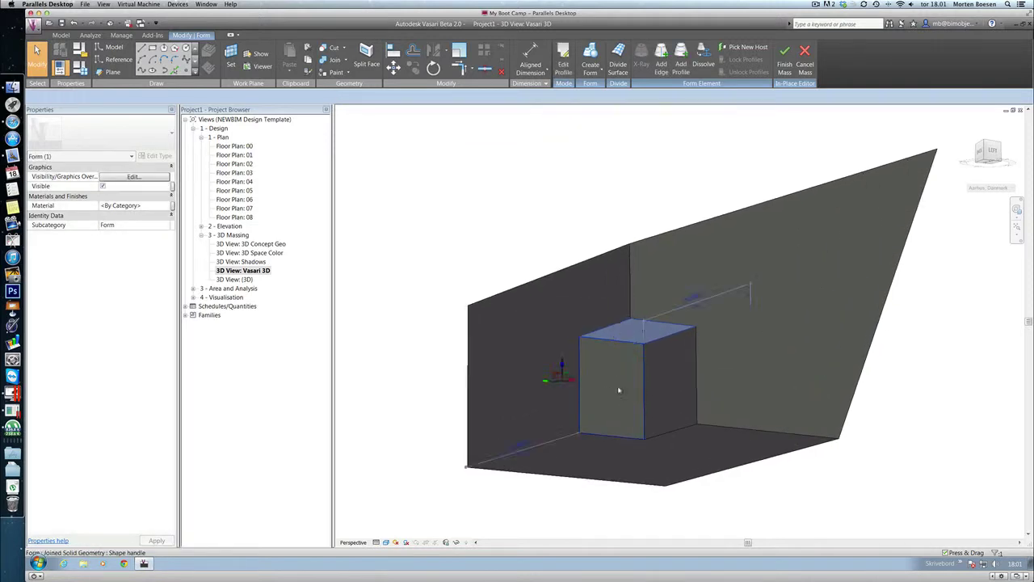
Step: Move the void's two inner side faces further into the block to enlarge the notch
{"action": "left_click", "coordinate": [620, 391]}
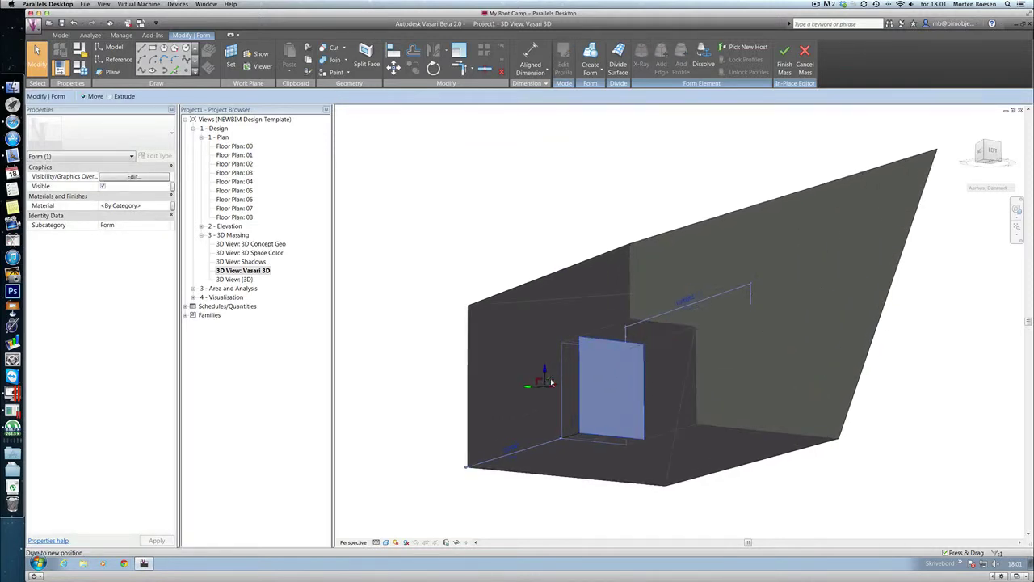
{"action": "left_click_drag", "start_coordinate": [554, 369], "coordinate": [537, 373]}
{"action": "left_click", "coordinate": [673, 379]}
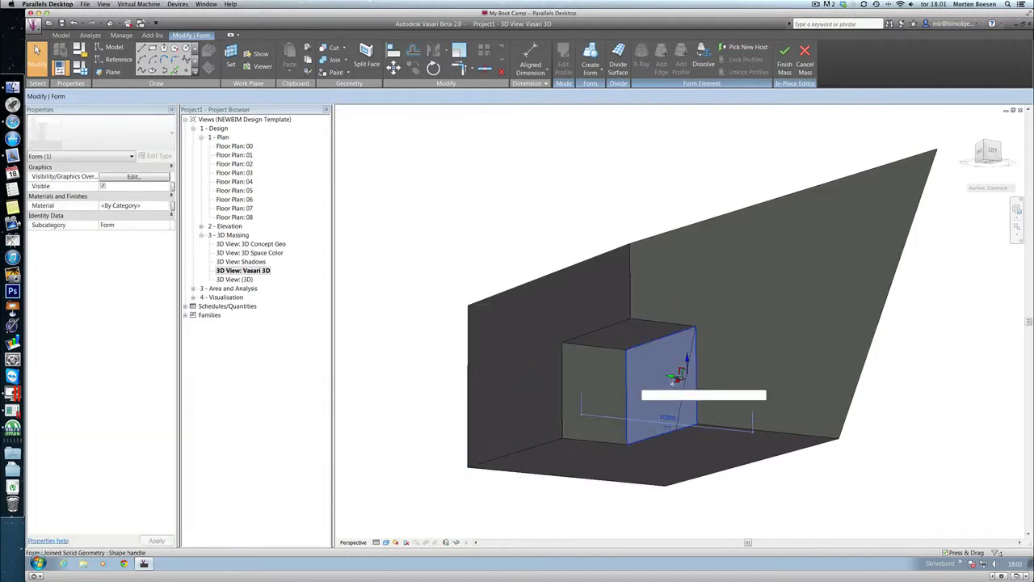
{"action": "left_click", "coordinate": [672, 380]}
{"action": "left_click_drag", "start_coordinate": [683, 374], "coordinate": [703, 375]}
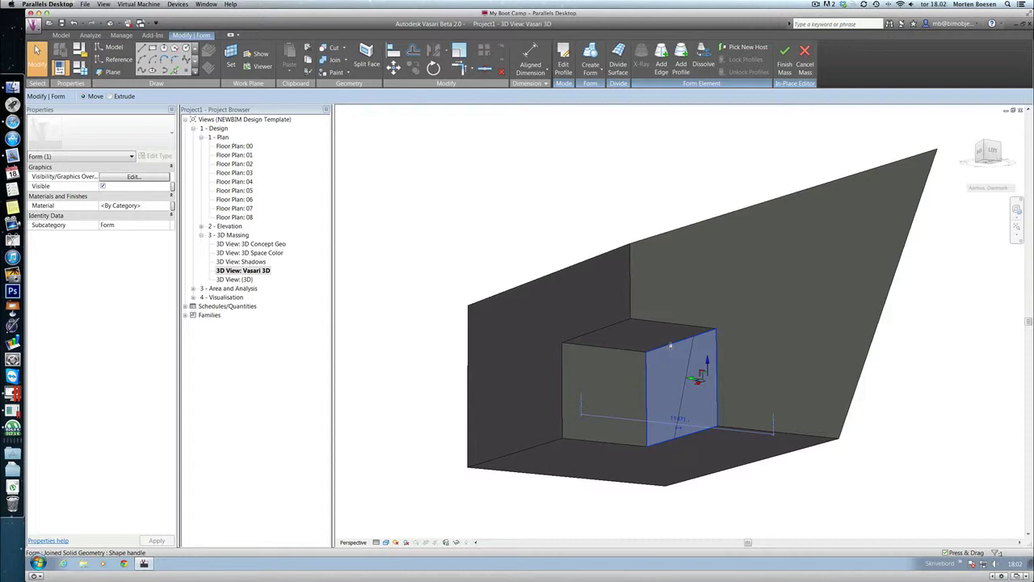
Step: Lower one top edge of the void so that the notch's ceiling slopes
{"action": "left_click", "coordinate": [671, 344]}
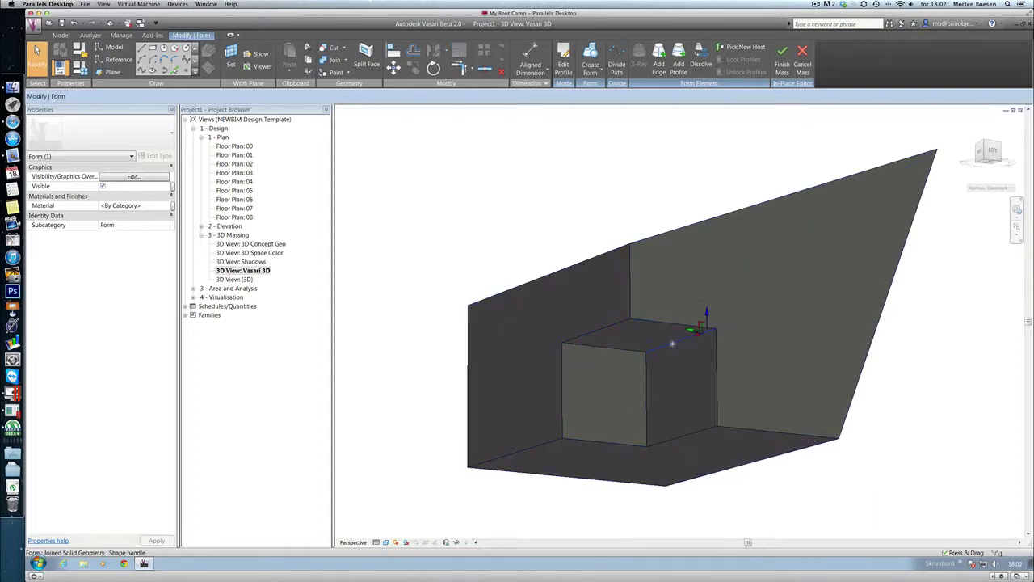
{"action": "left_click_drag", "start_coordinate": [707, 321], "coordinate": [702, 371]}
{"action": "middle_click_drag", "start_coordinate": [702, 434], "coordinate": [647, 427], "text": "shift"}
{"action": "mouse_move", "coordinate": [661, 363]}
{"action": "left_mouse_down"}
{"action": "mouse_move", "coordinate": [660, 388]}
{"action": "mouse_move", "coordinate": [661, 373]}
{"action": "left_mouse_up"}
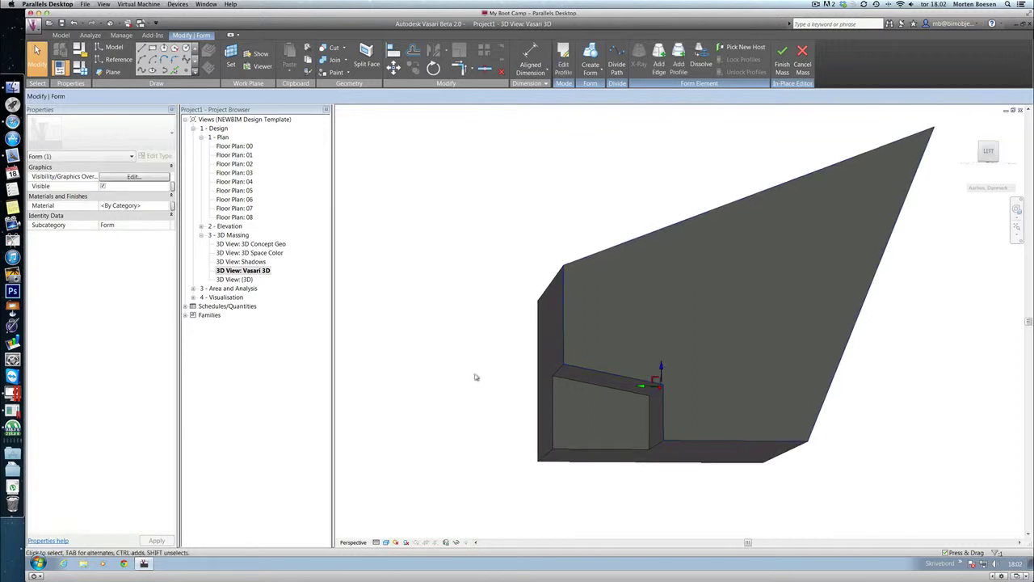
Step: Raise the void's sloping top face to a height of about 6110
{"action": "left_click", "coordinate": [555, 373]}
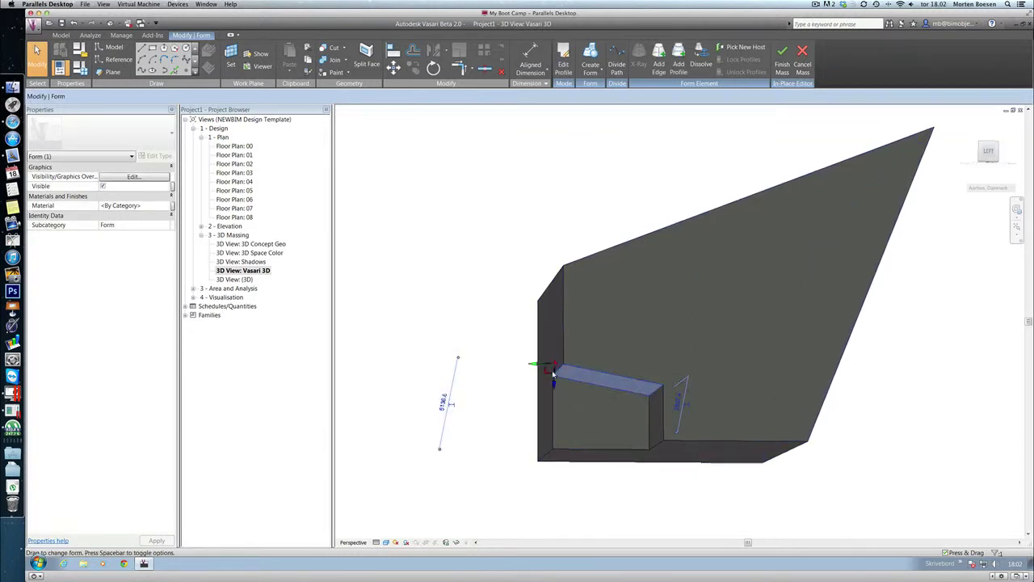
{"action": "left_click_drag", "start_coordinate": [554, 377], "coordinate": [552, 356]}
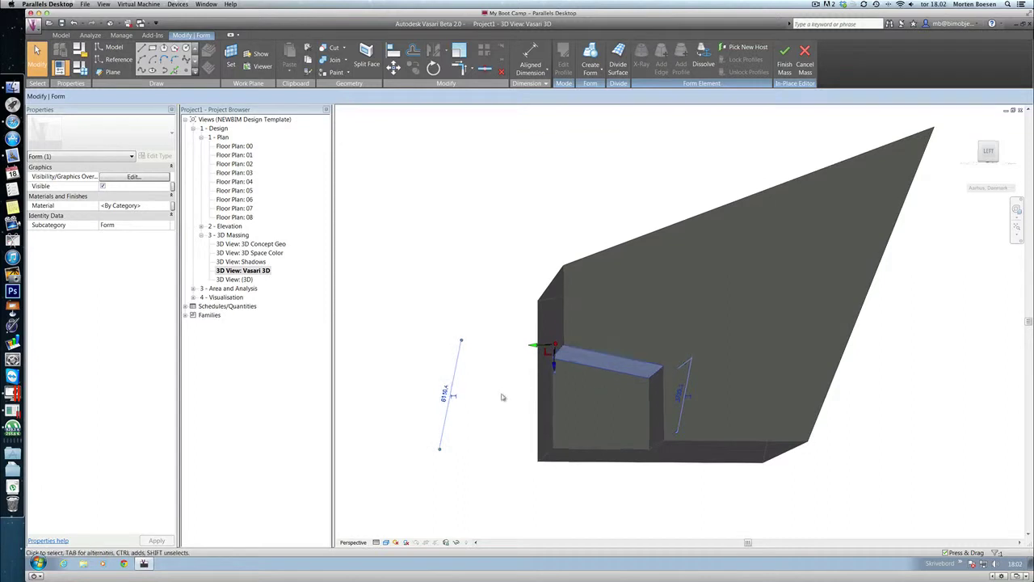
{"action": "middle_click_drag", "start_coordinate": [497, 404], "coordinate": [616, 462], "text": "shift"}
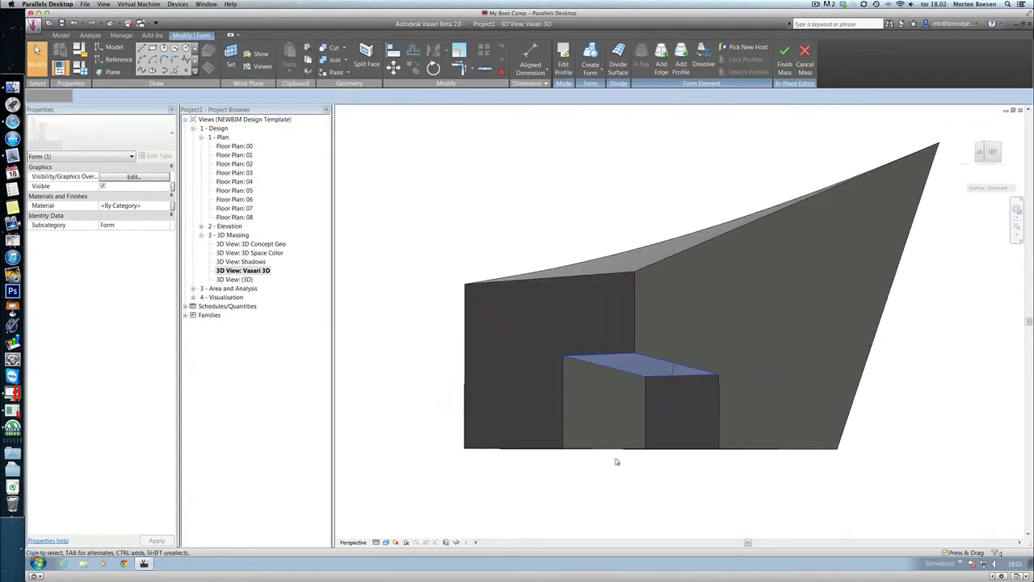
{"action": "left_click", "coordinate": [616, 462]}
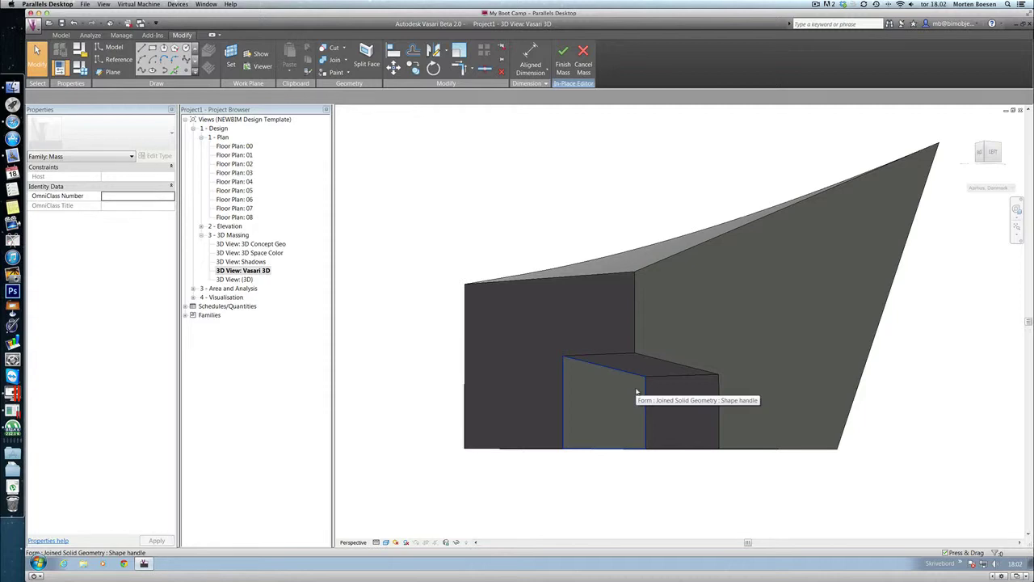
Step: Select the whole void form and examine how it intersects the solid mass at the corner
{"action": "key", "text": "Tab"}
{"action": "key", "text": "Tab"}
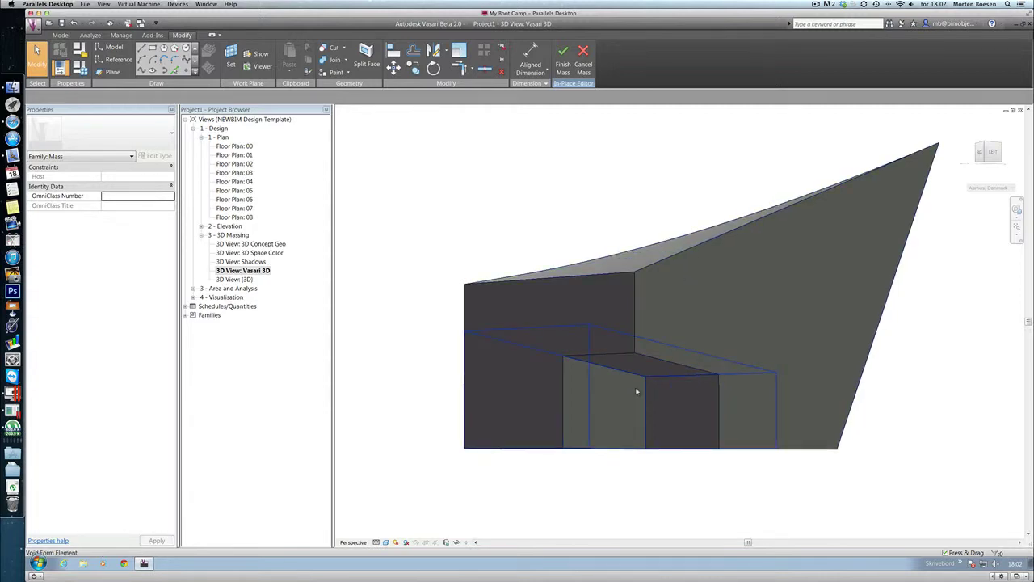
{"action": "left_click", "coordinate": [637, 391]}
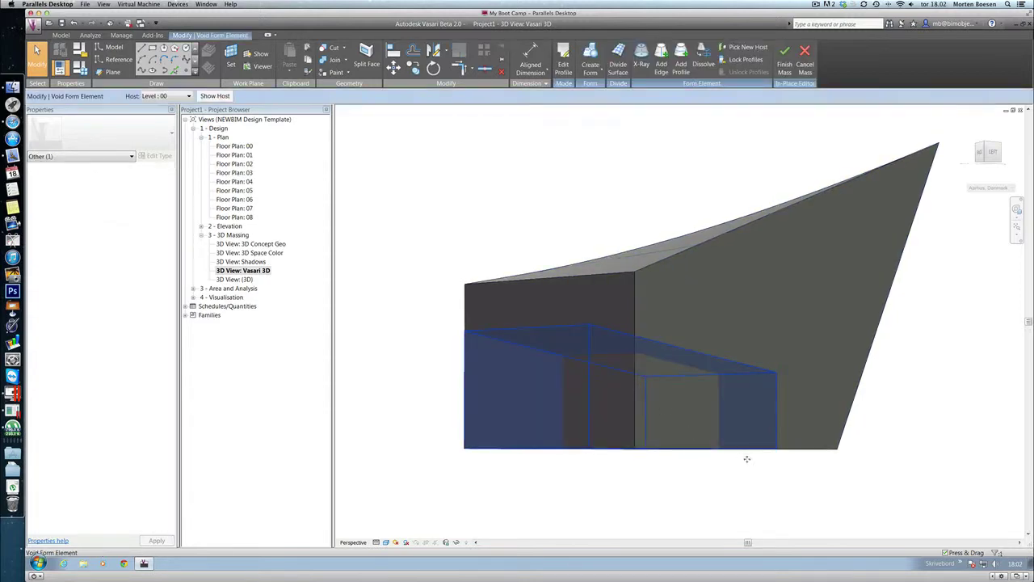
{"action": "middle_click_drag", "start_coordinate": [845, 477], "coordinate": [843, 418], "text": "shift"}
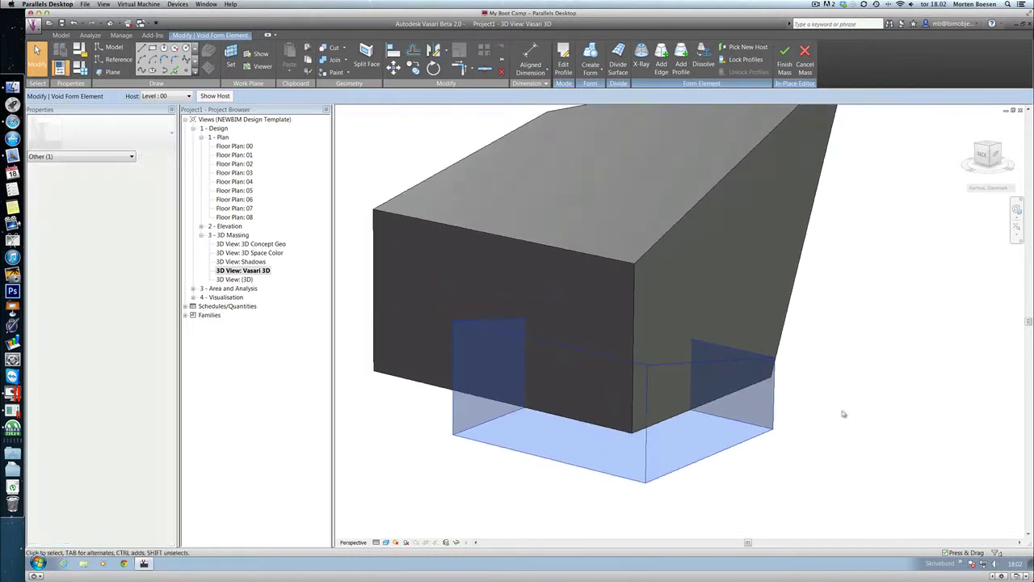
{"action": "left_click", "coordinate": [838, 416]}
{"action": "key", "text": "Tab"}
{"action": "key", "text": "Tab"}
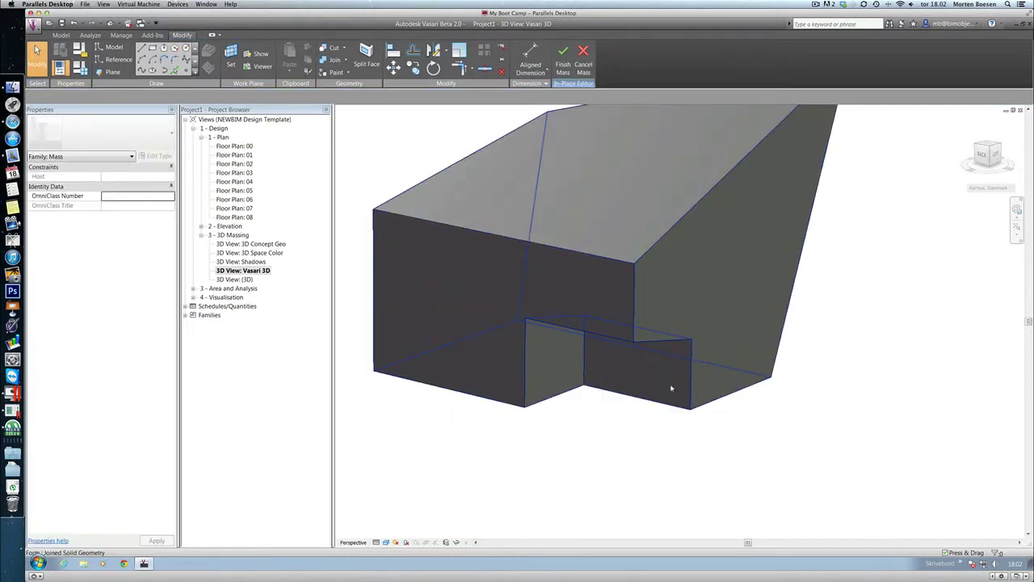
{"action": "left_click", "coordinate": [671, 388]}
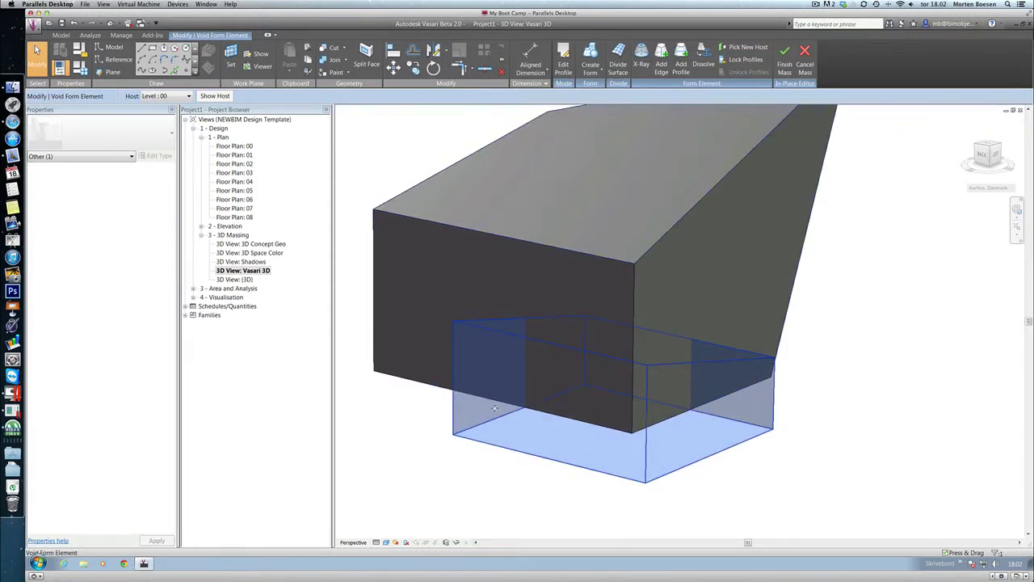
{"action": "left_click", "coordinate": [898, 397]}
Step: Review the notched mass in 3D and finish the in-place mass
{"action": "scroll", "coordinate": [898, 400], "scroll_direction": "down", "scroll_amount": 2}
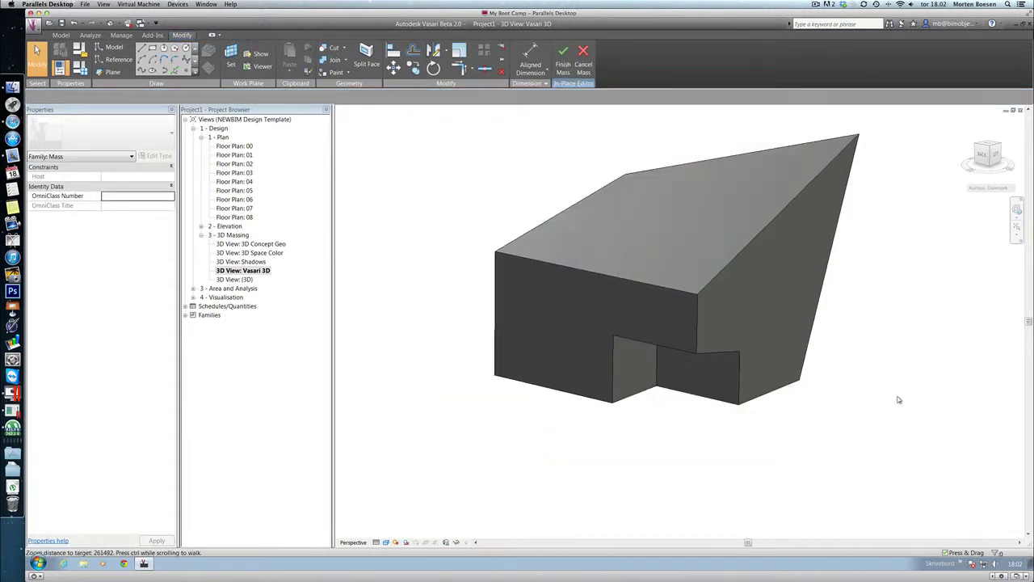
{"action": "middle_click_drag", "start_coordinate": [897, 398], "coordinate": [871, 393], "text": "shift"}
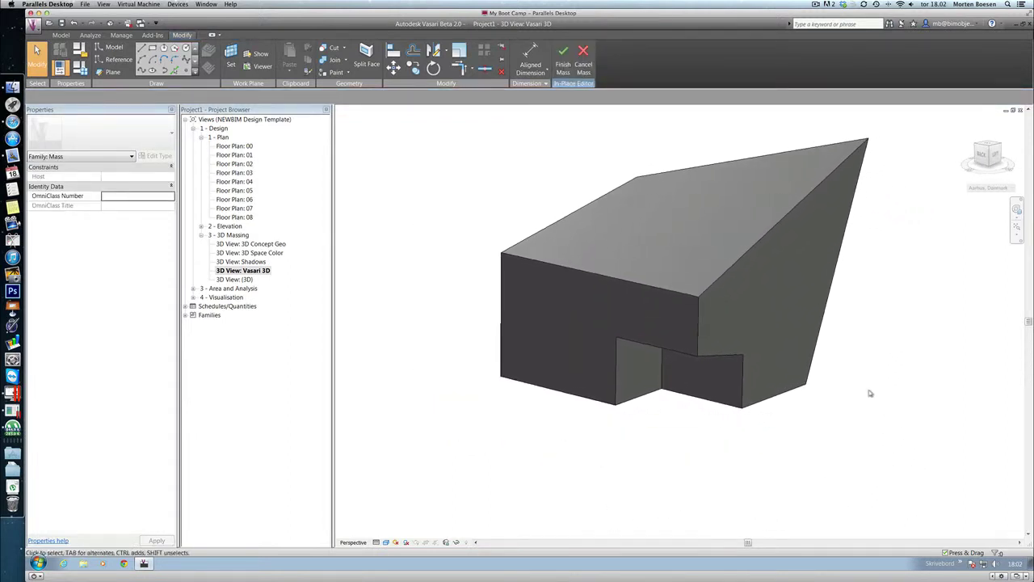
{"action": "left_click", "coordinate": [811, 261]}
{"action": "scroll", "coordinate": [813, 261], "scroll_direction": "down", "scroll_amount": 2}
{"action": "scroll", "coordinate": [797, 258], "scroll_direction": "up", "scroll_amount": 4}
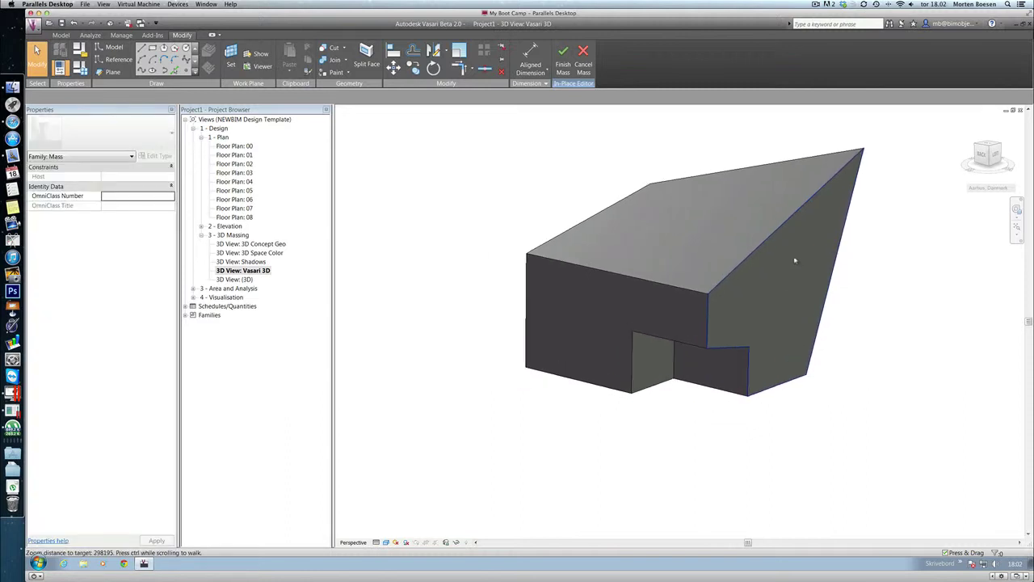
{"action": "middle_click_drag", "start_coordinate": [797, 258], "coordinate": [778, 289]}
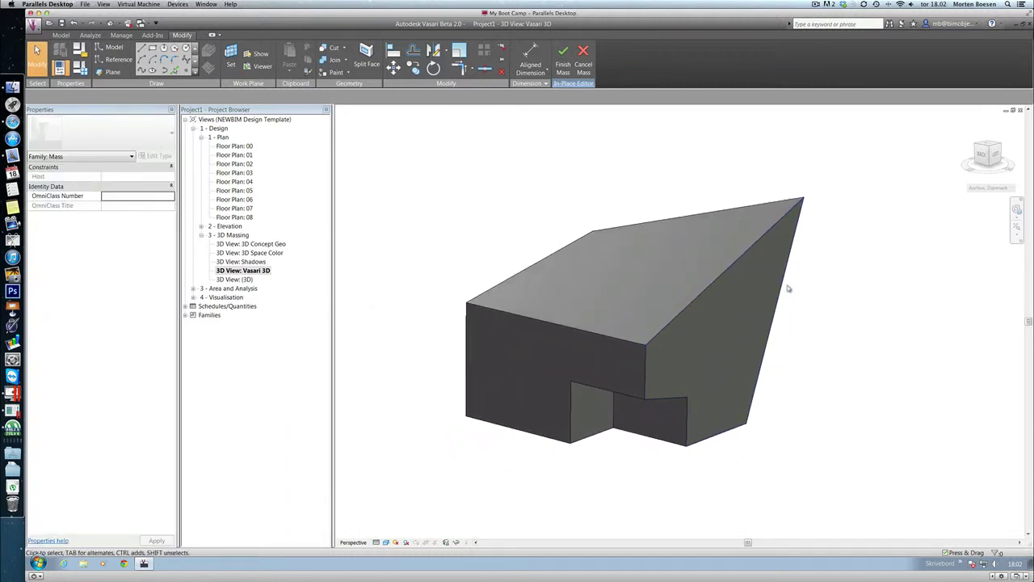
{"action": "scroll", "coordinate": [788, 289], "scroll_direction": "up", "scroll_amount": 2}
{"action": "scroll", "coordinate": [788, 289], "scroll_direction": "down", "scroll_amount": 2}
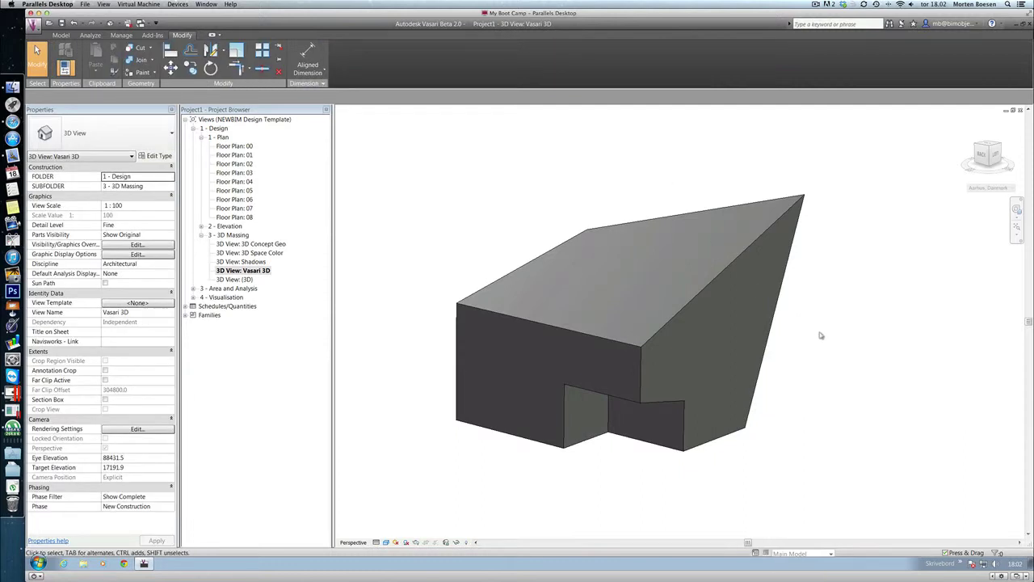
Step: Select the finished mass and stretch it horizontally by moving its end face outward
{"action": "left_click", "coordinate": [773, 325]}
{"action": "middle_click_drag", "start_coordinate": [820, 337], "coordinate": [374, 370], "text": "shift"}
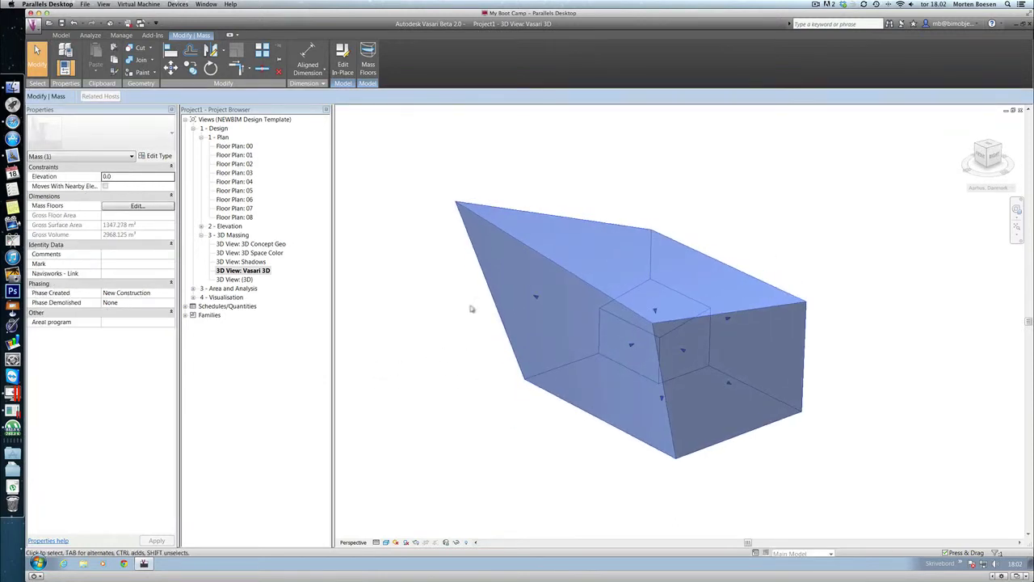
{"action": "left_click", "coordinate": [436, 231]}
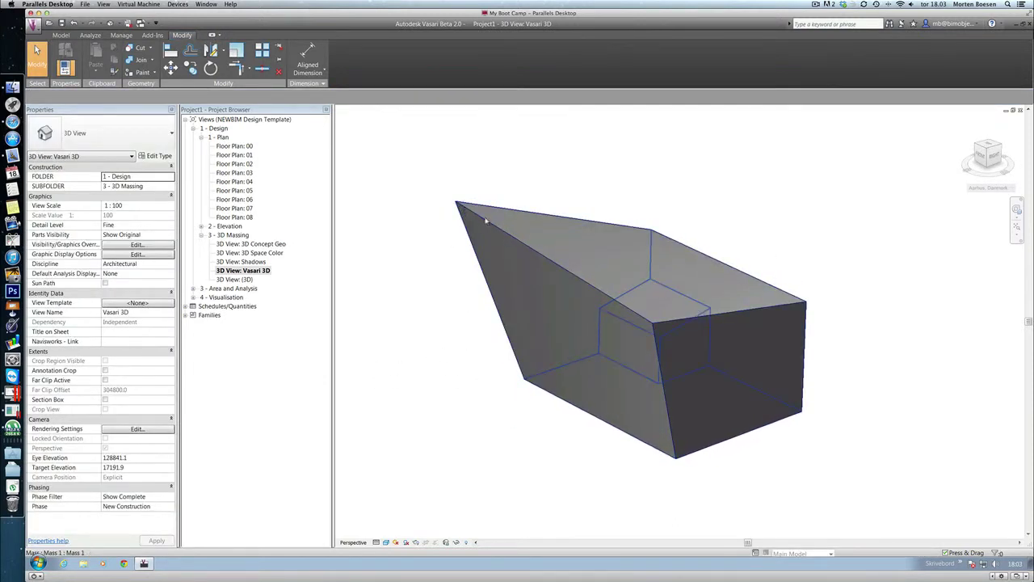
{"action": "left_click", "coordinate": [486, 218]}
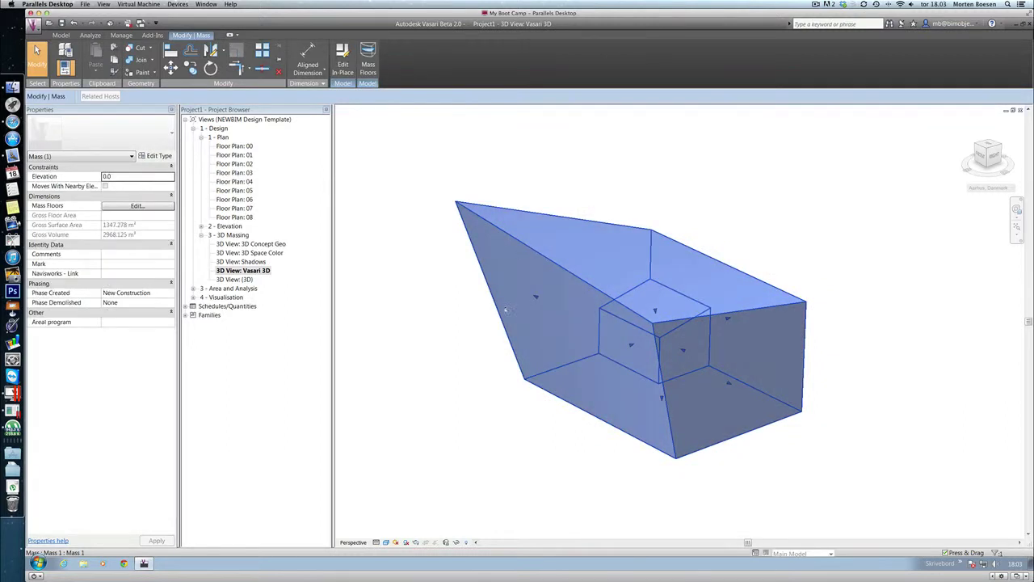
{"action": "middle_click_drag", "start_coordinate": [506, 309], "coordinate": [582, 334], "text": "shift"}
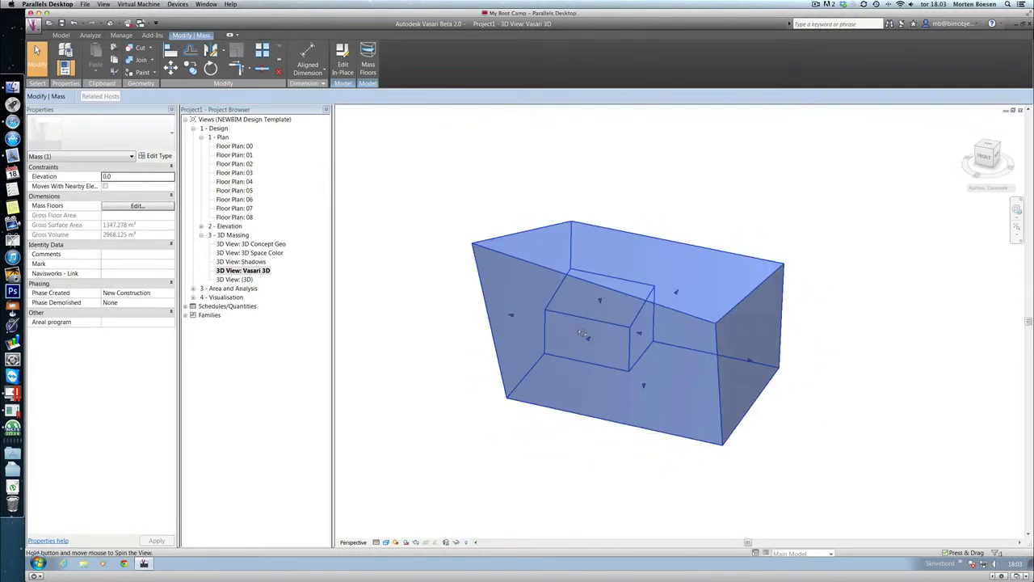
{"action": "left_click", "coordinate": [891, 369]}
{"action": "left_click", "coordinate": [752, 363]}
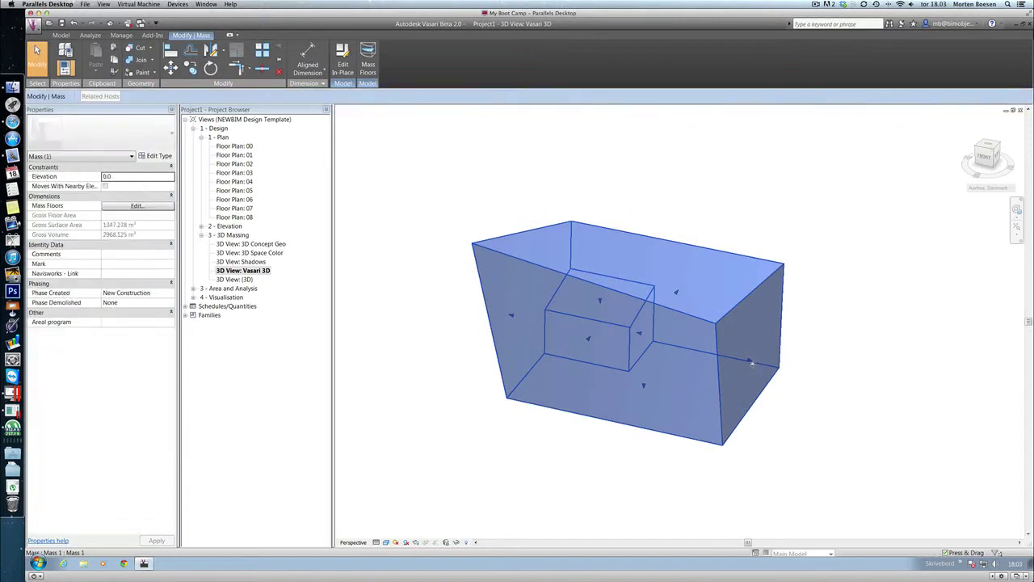
{"action": "left_click_drag", "start_coordinate": [776, 368], "coordinate": [810, 377]}
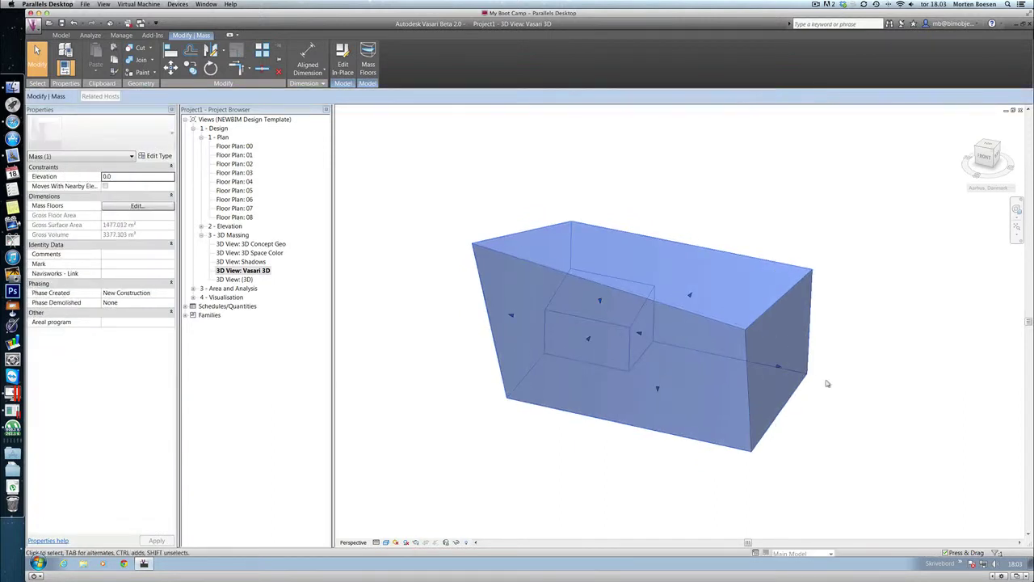
{"action": "left_click", "coordinate": [816, 302]}
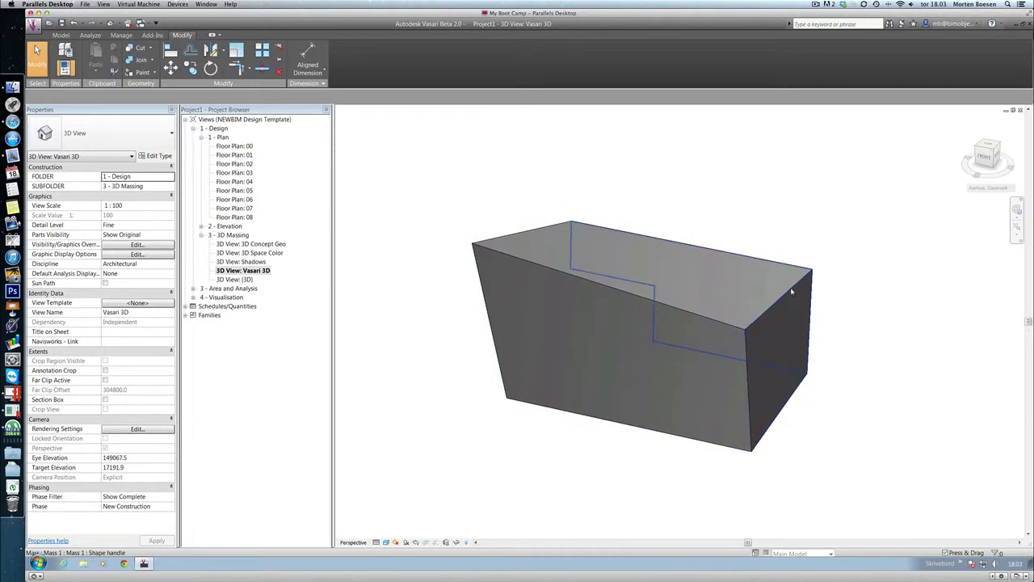
Step: Edit the mass in place to move its overhanging upper corner vertex, and finish the mass
{"action": "left_click", "coordinate": [478, 251]}
{"action": "left_click_drag", "start_coordinate": [496, 212], "coordinate": [465, 261]}
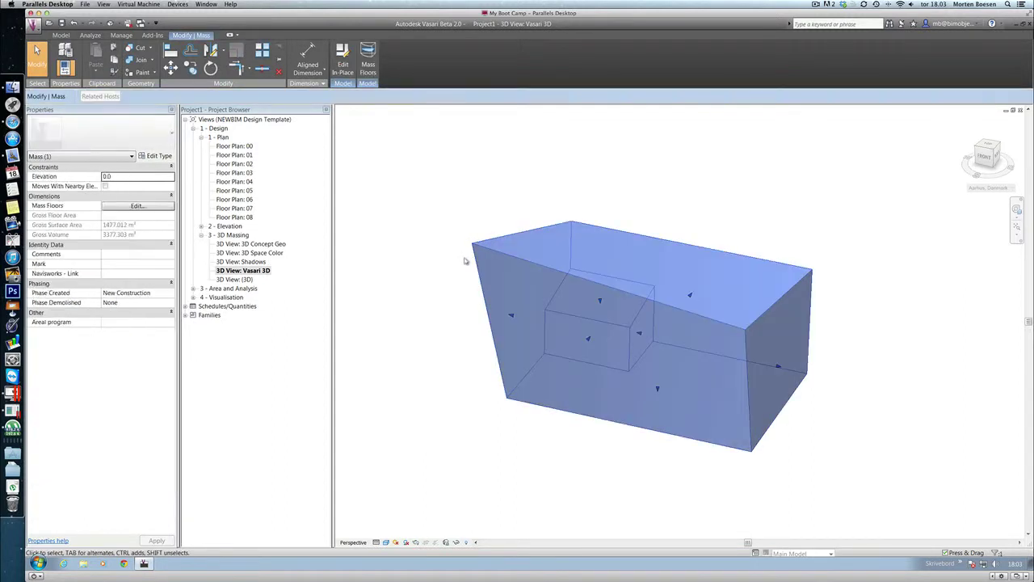
{"action": "left_click", "coordinate": [342, 60]}
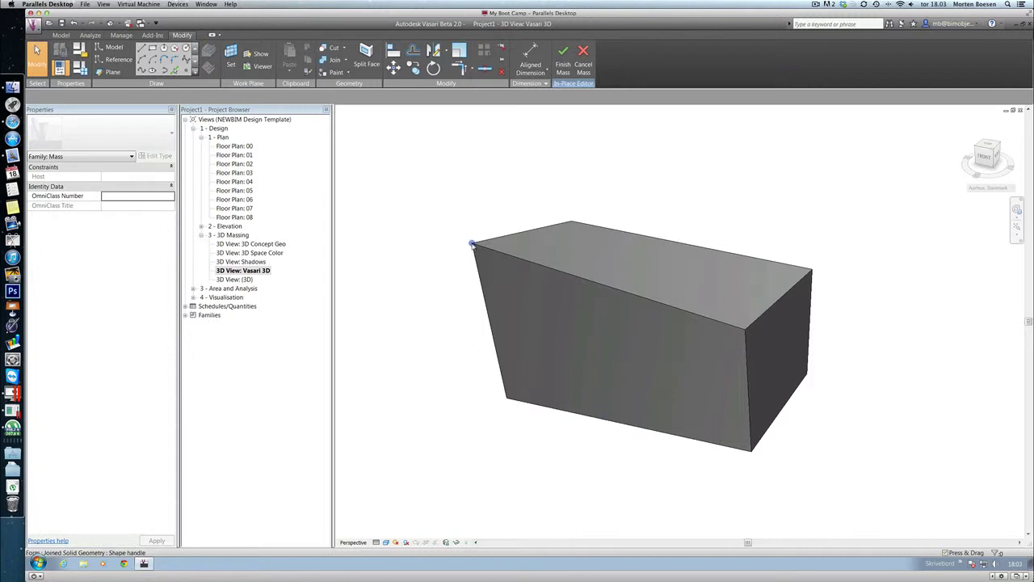
{"action": "left_click", "coordinate": [473, 244]}
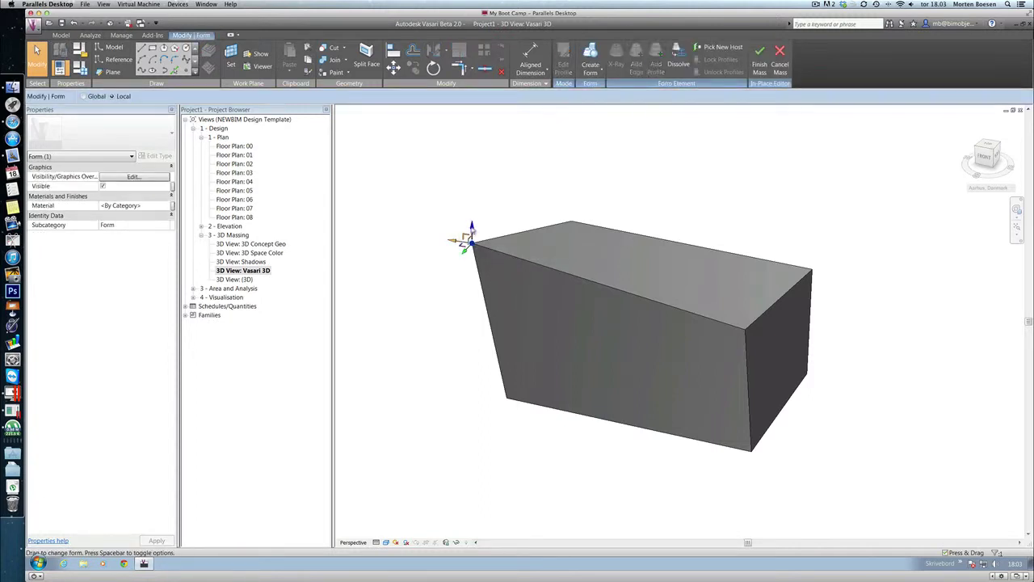
{"action": "left_click_drag", "start_coordinate": [466, 248], "coordinate": [456, 414]}
{"action": "middle_click_drag", "start_coordinate": [456, 414], "coordinate": [760, 428], "text": "shift"}
{"action": "left_click", "coordinate": [762, 69]}
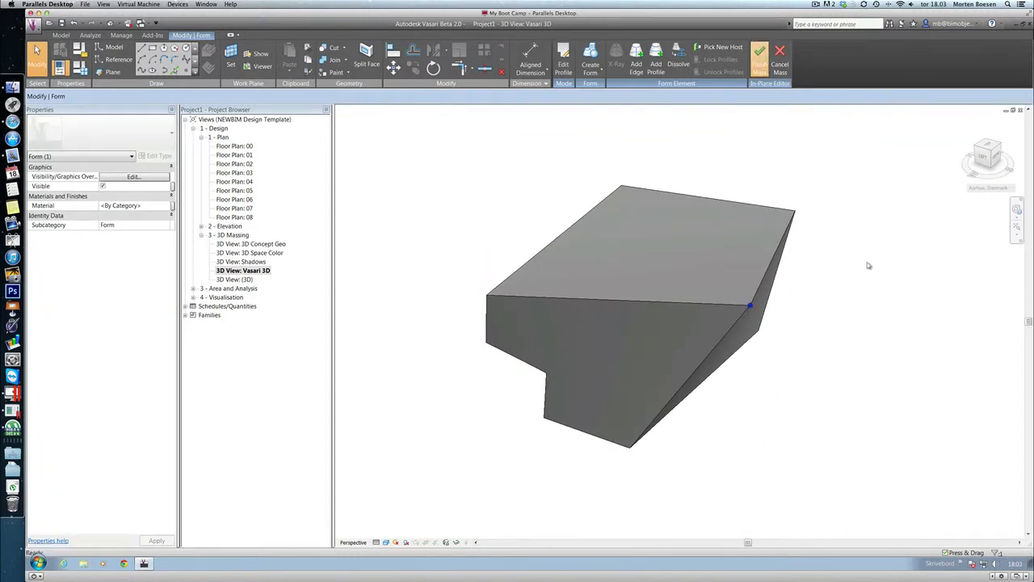
Step: Delete the entire notched mass from the 3D model
{"action": "left_click", "coordinate": [762, 317]}
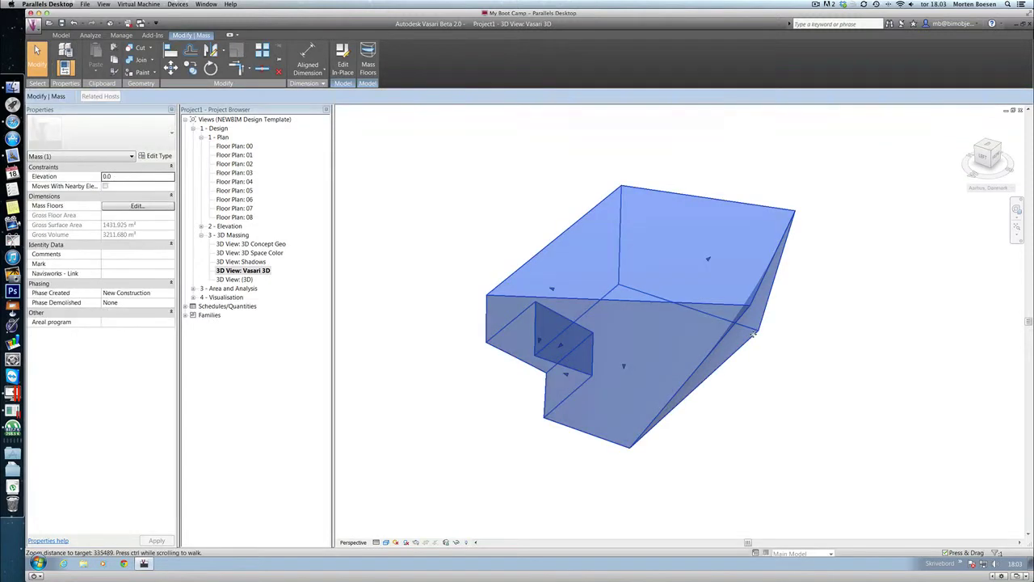
{"action": "scroll", "coordinate": [751, 355], "scroll_direction": "down", "scroll_amount": 4}
{"action": "middle_click_drag", "start_coordinate": [749, 371], "coordinate": [690, 335], "text": "shift"}
{"action": "middle_click_drag", "start_coordinate": [659, 329], "coordinate": [662, 363]}
{"action": "key", "text": "Escape"}
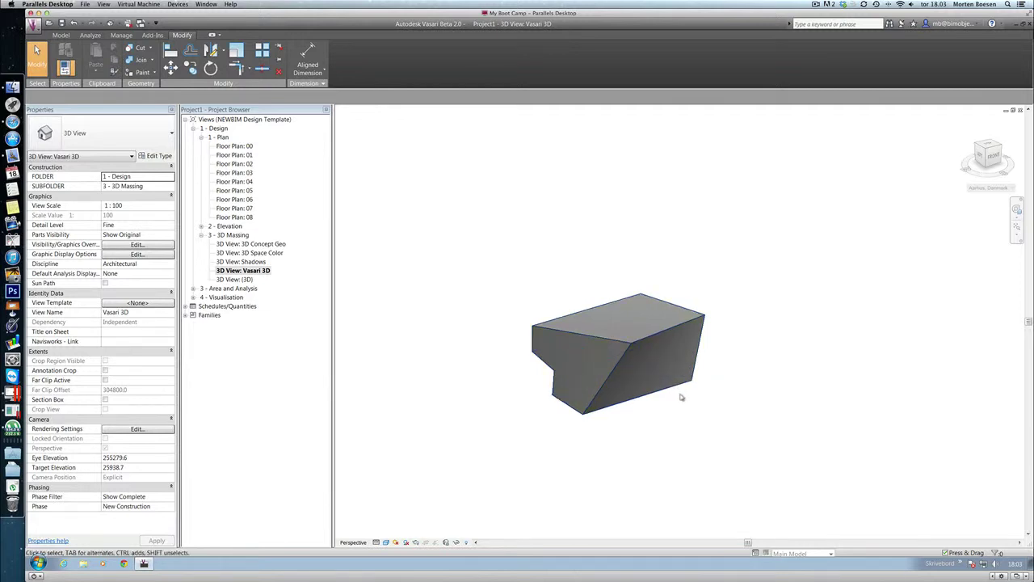
{"action": "middle_click_drag", "start_coordinate": [727, 372], "coordinate": [726, 373]}
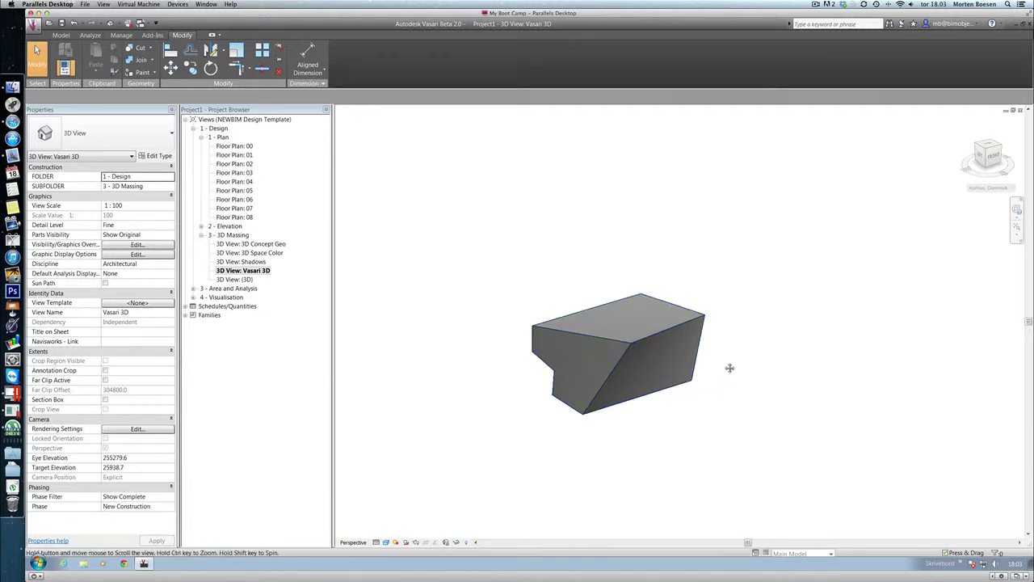
{"action": "left_click", "coordinate": [587, 369]}
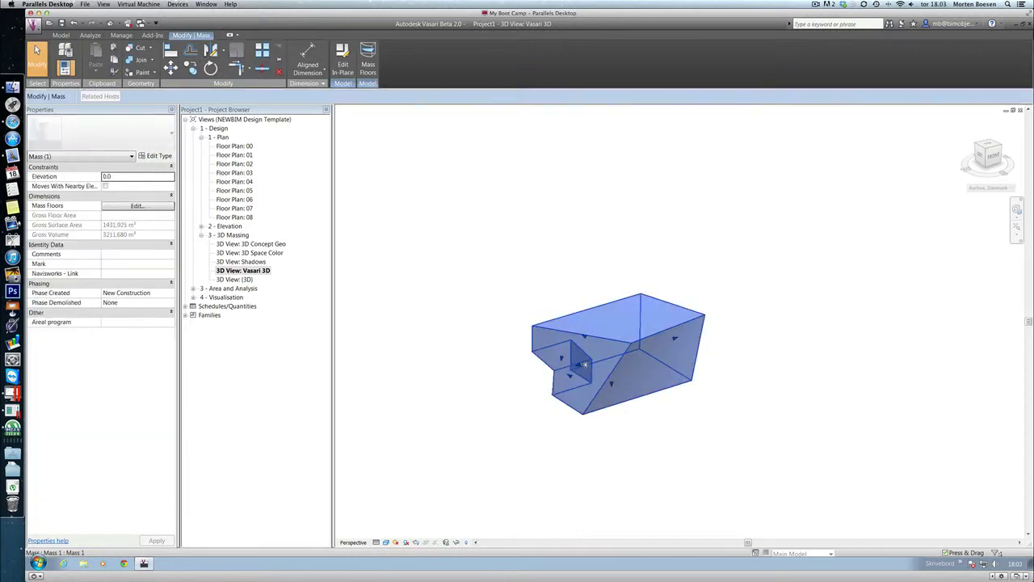
{"action": "key", "text": "Delete"}
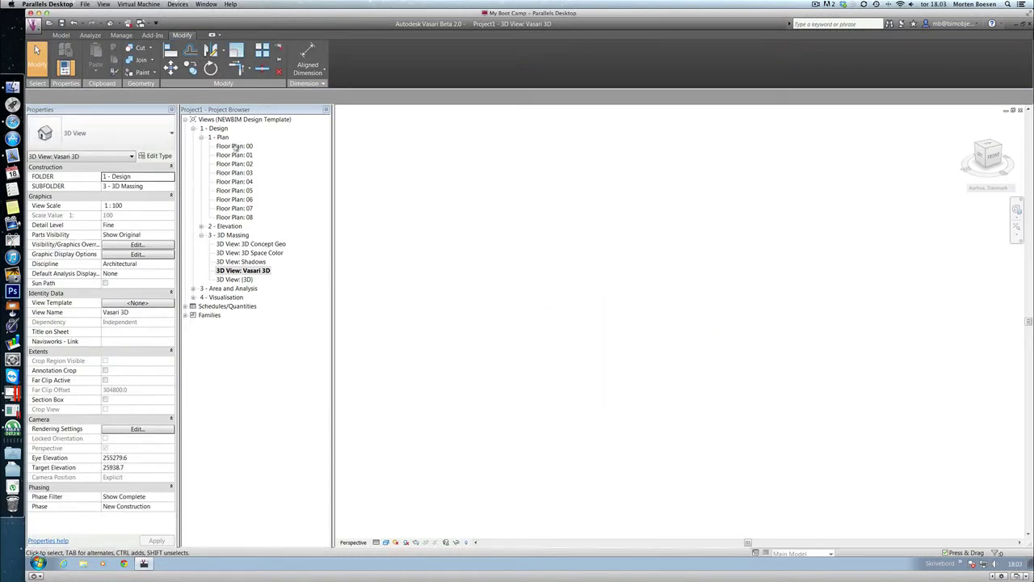
Step: Start a new in-place mass in Floor Plan: 00 and draw a rectangle about 20000 by 15400 on Level 00
{"action": "double_click", "coordinate": [234, 146]}
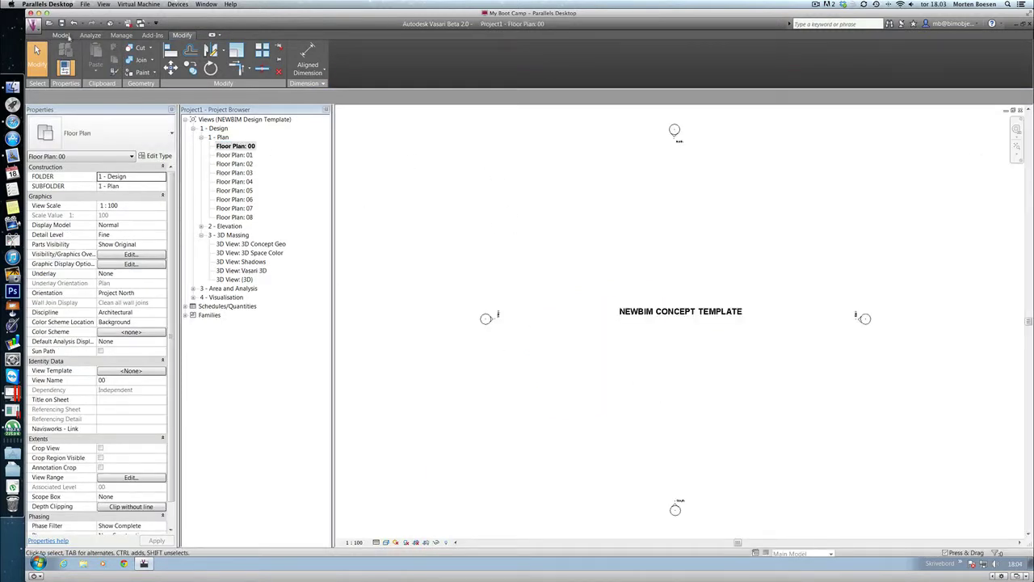
{"action": "left_click", "coordinate": [65, 35]}
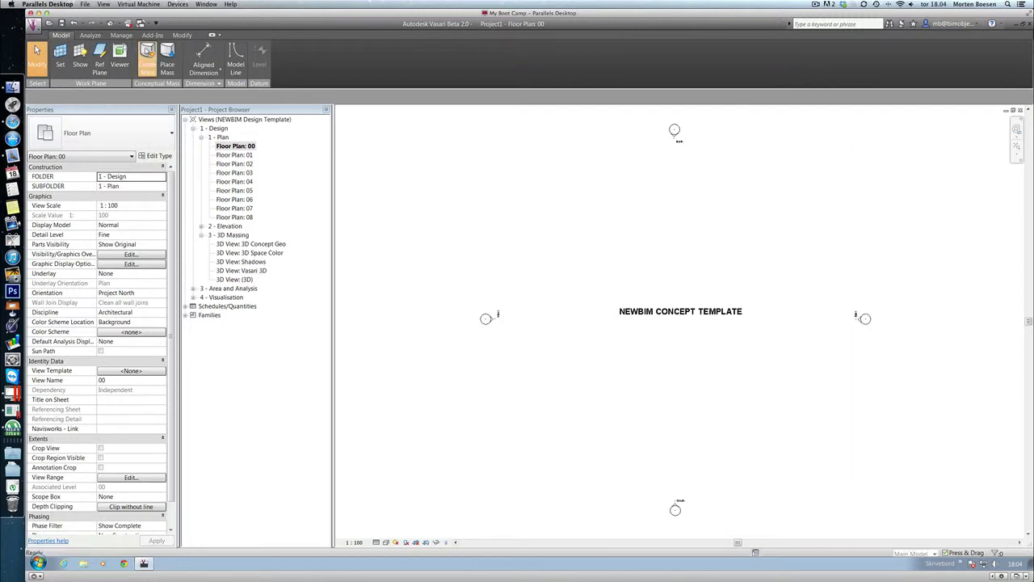
{"action": "left_click", "coordinate": [147, 60]}
{"action": "left_click", "coordinate": [154, 49]}
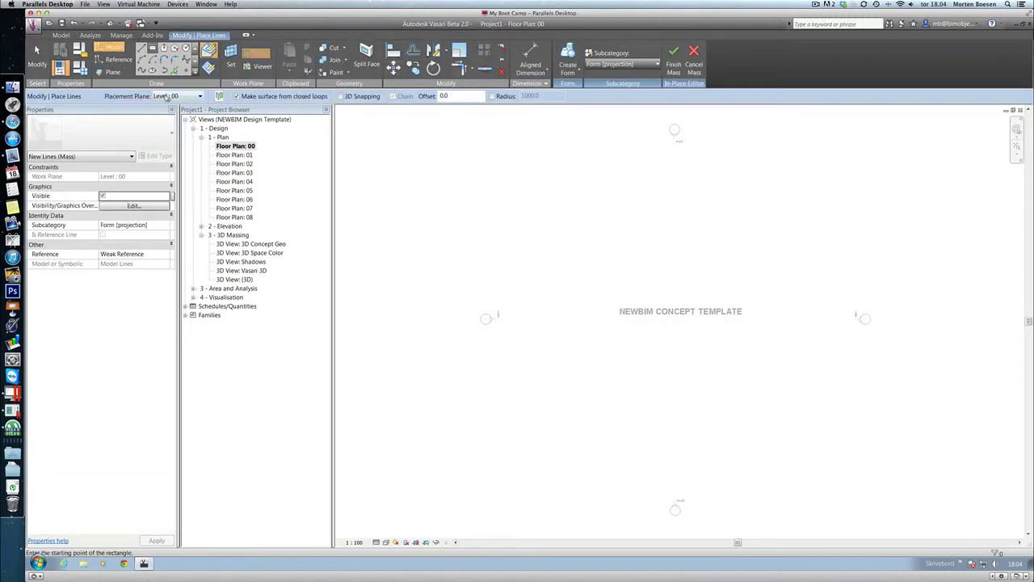
{"action": "left_click", "coordinate": [592, 257]}
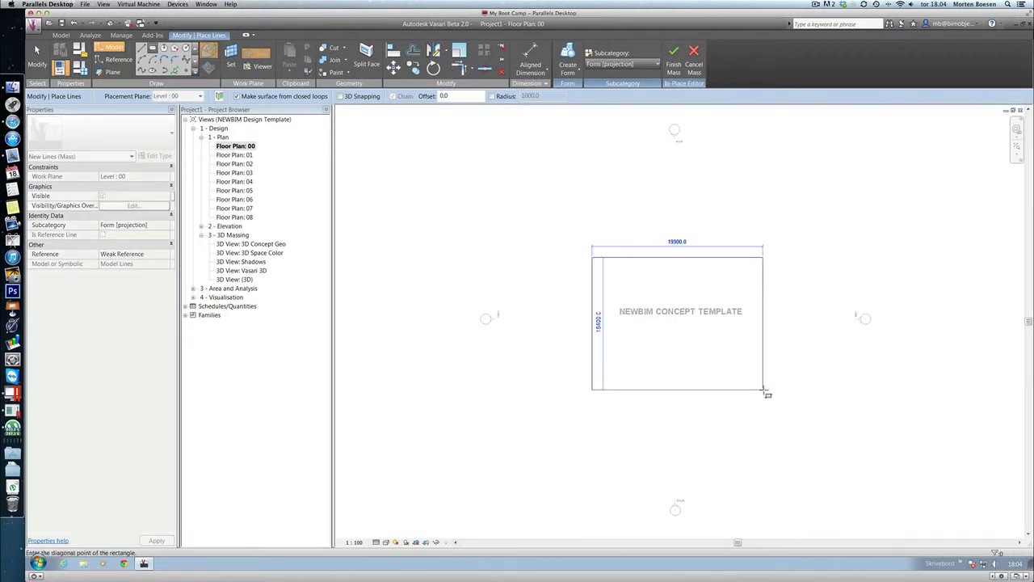
{"action": "left_click", "coordinate": [764, 390]}
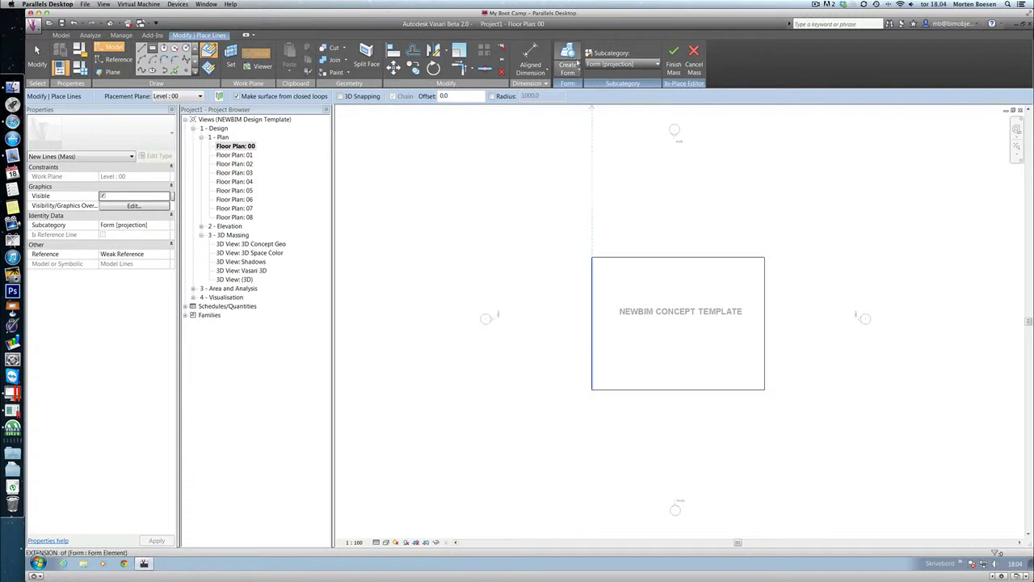
Step: Create a solid form from the whole rectangle
{"action": "key", "text": "Escape"}
{"action": "key", "text": "Escape"}
{"action": "left_click_drag", "start_coordinate": [612, 234], "coordinate": [583, 185]}
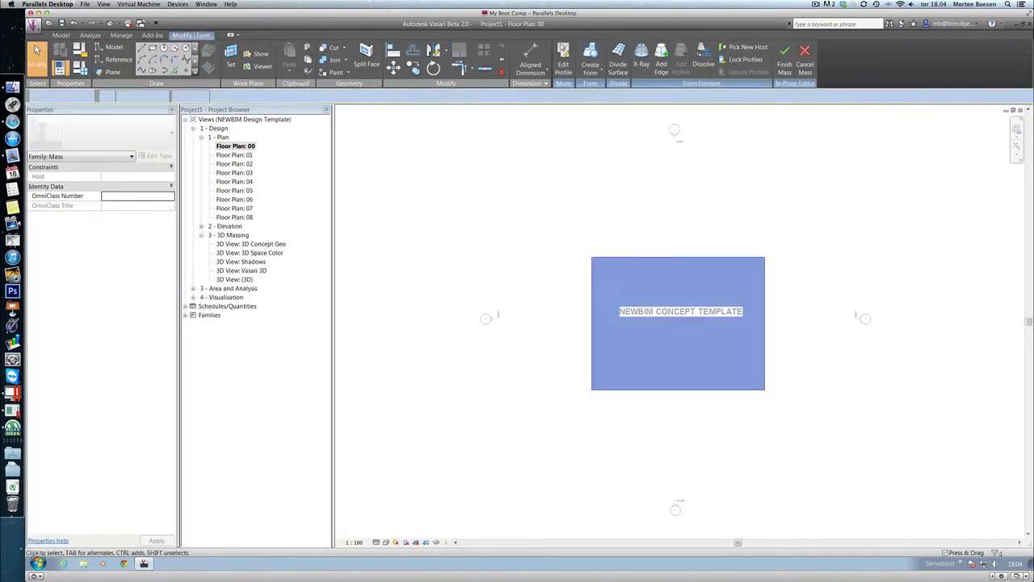
{"action": "left_click", "coordinate": [579, 59]}
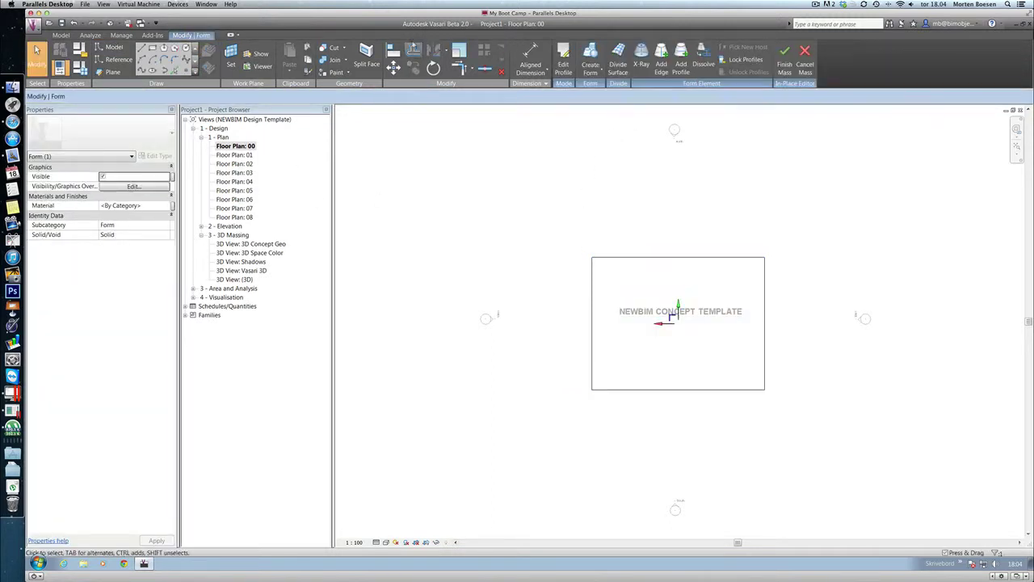
Step: Open the default 3D view and set the solid block's height to 3000
{"action": "left_click", "coordinate": [119, 25]}
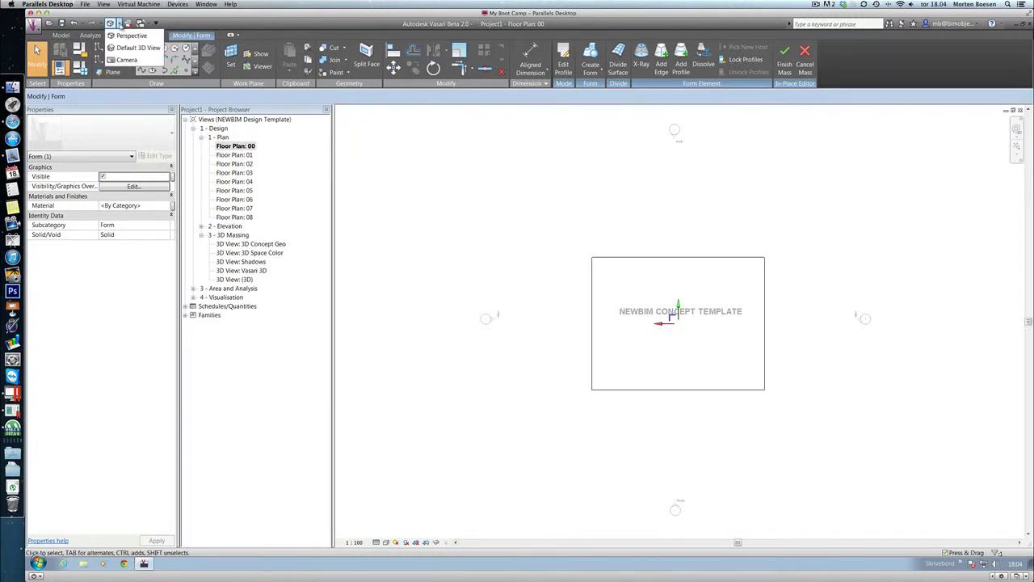
{"action": "left_click", "coordinate": [129, 48]}
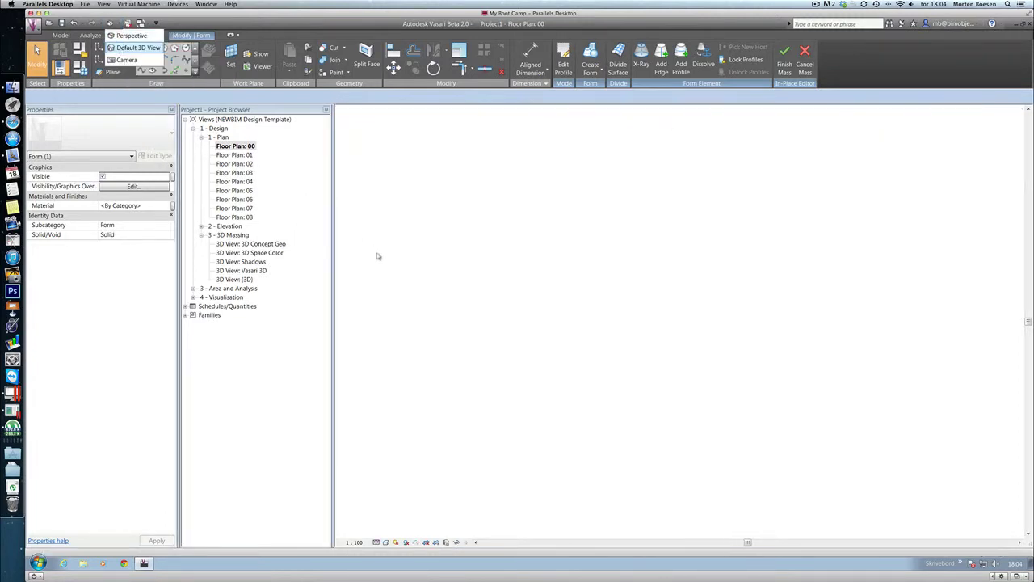
{"action": "left_click", "coordinate": [693, 329]}
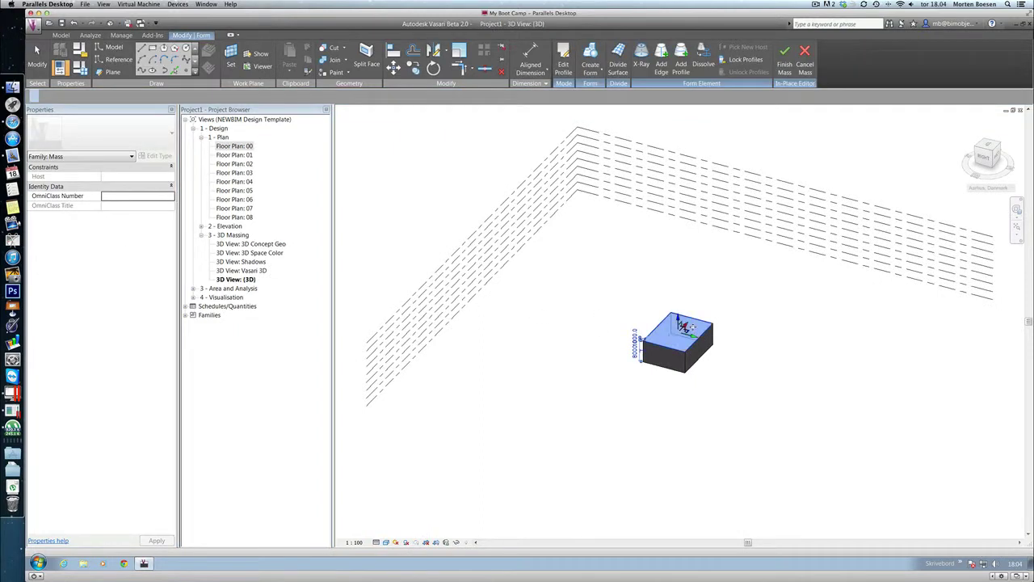
{"action": "scroll", "coordinate": [694, 329], "scroll_direction": "up", "scroll_amount": 3}
{"action": "left_click", "coordinate": [581, 375]}
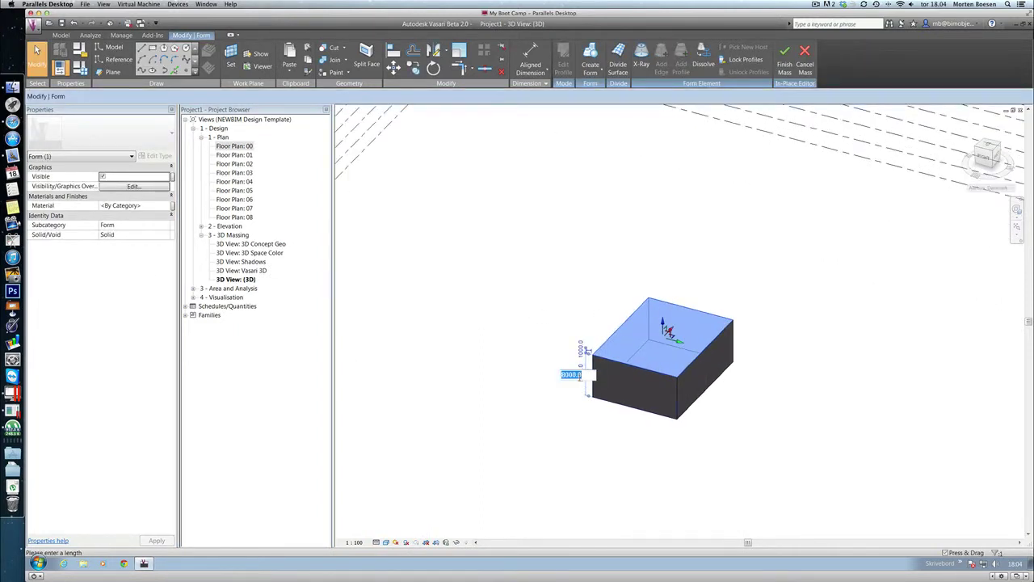
{"action": "key", "text": "Return"}
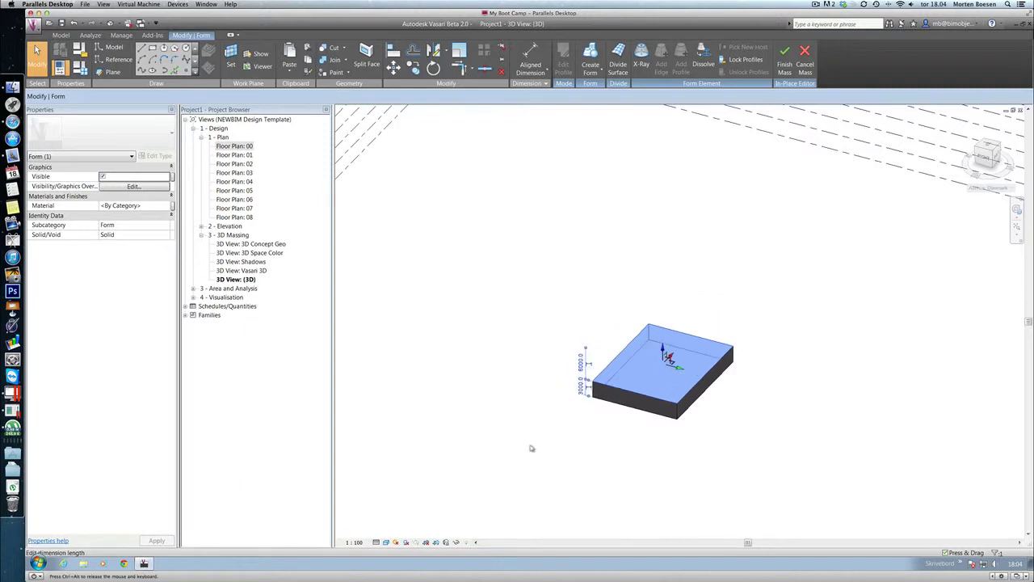
{"action": "key", "text": "Escape"}
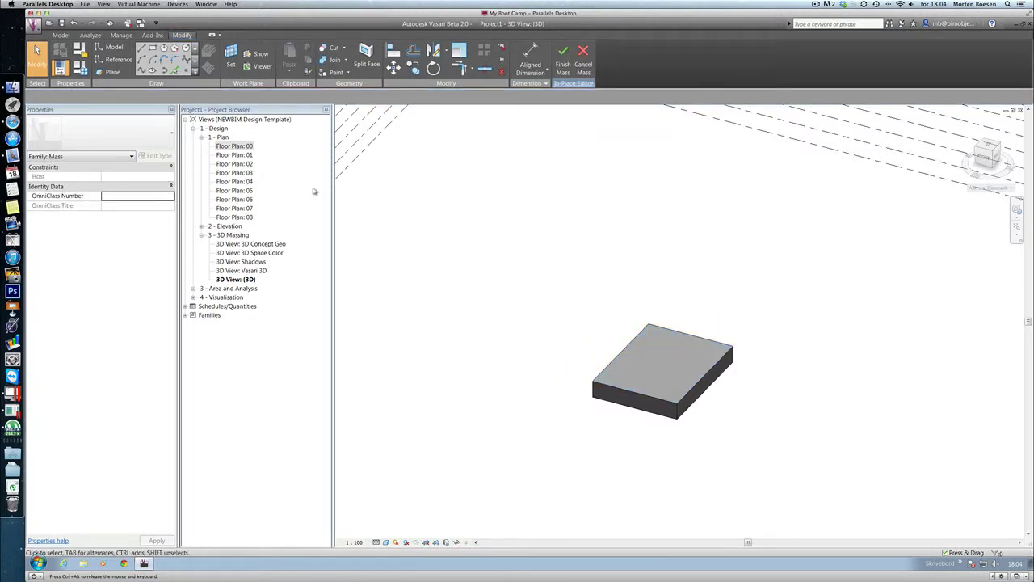
Step: Check the block against the level lines in the East elevation and finish the in-place mass in Floor Plan: 00
{"action": "left_click", "coordinate": [202, 227]}
{"action": "double_click", "coordinate": [236, 235]}
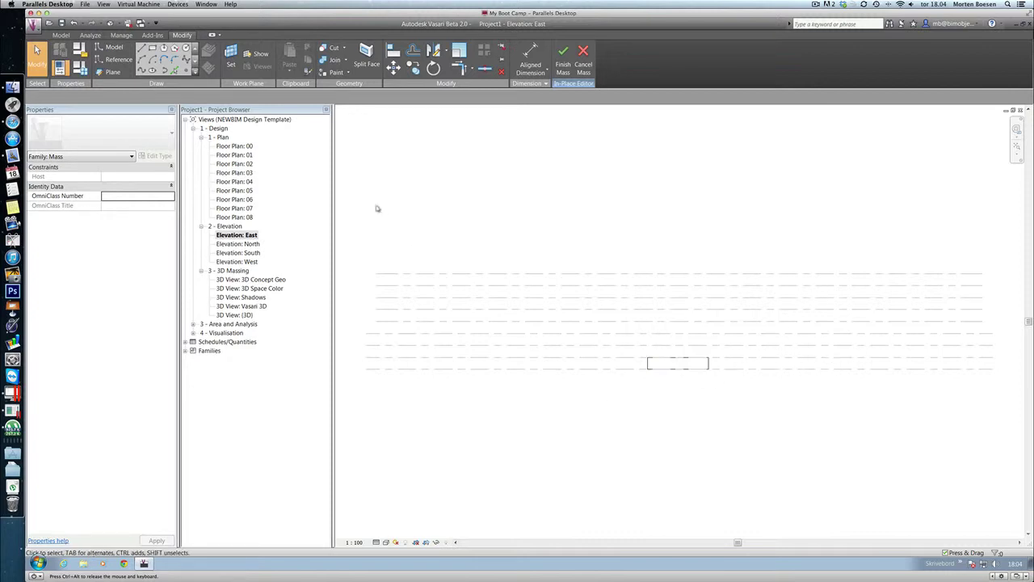
{"action": "double_click", "coordinate": [234, 146]}
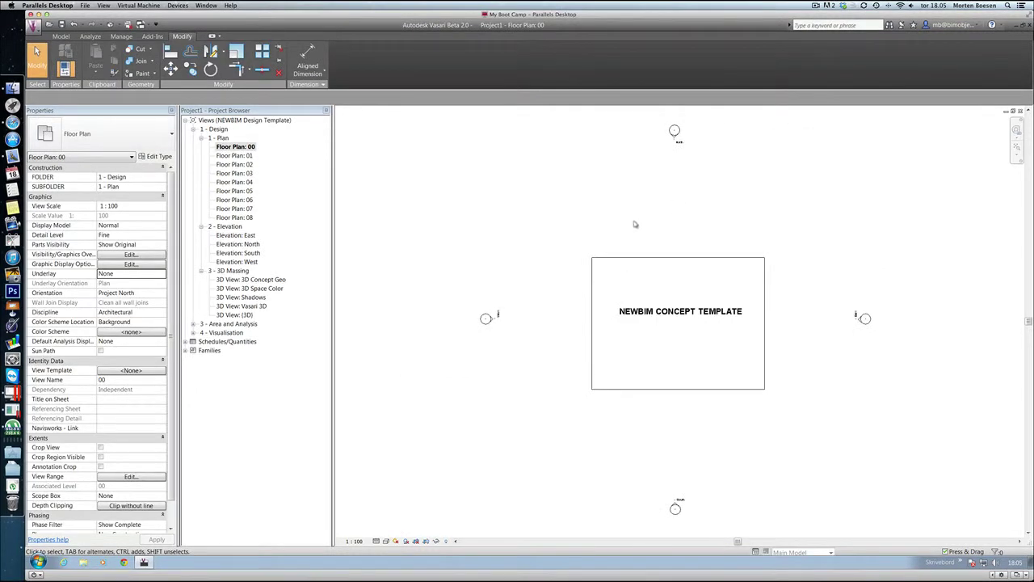
Step: Edit the existing mass in place in Floor Plan: 01 and draw a rectangle about 20900 long on Level 01, overlapping the lower block's west side
{"action": "double_click", "coordinate": [234, 155]}
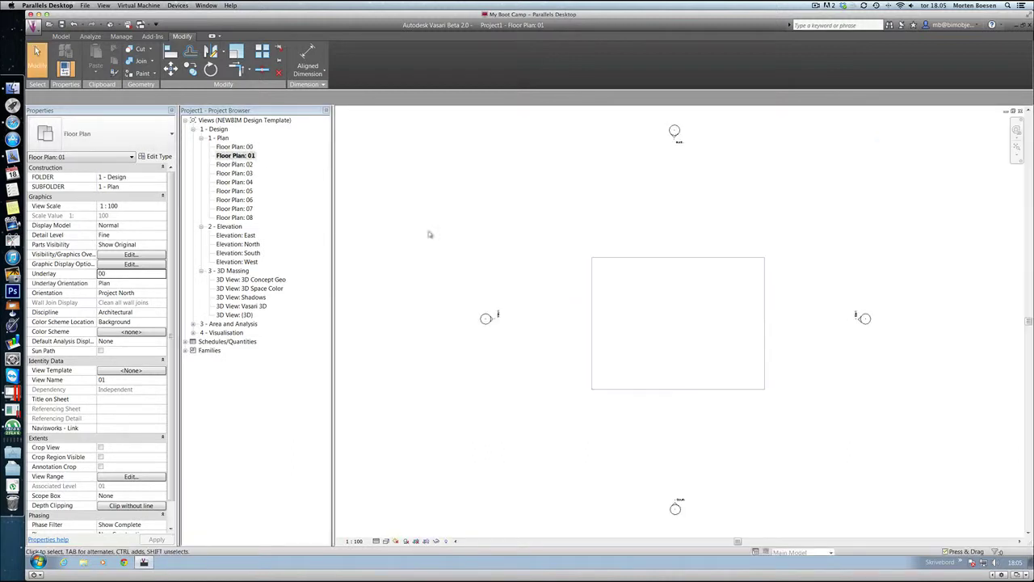
{"action": "left_click", "coordinate": [593, 272]}
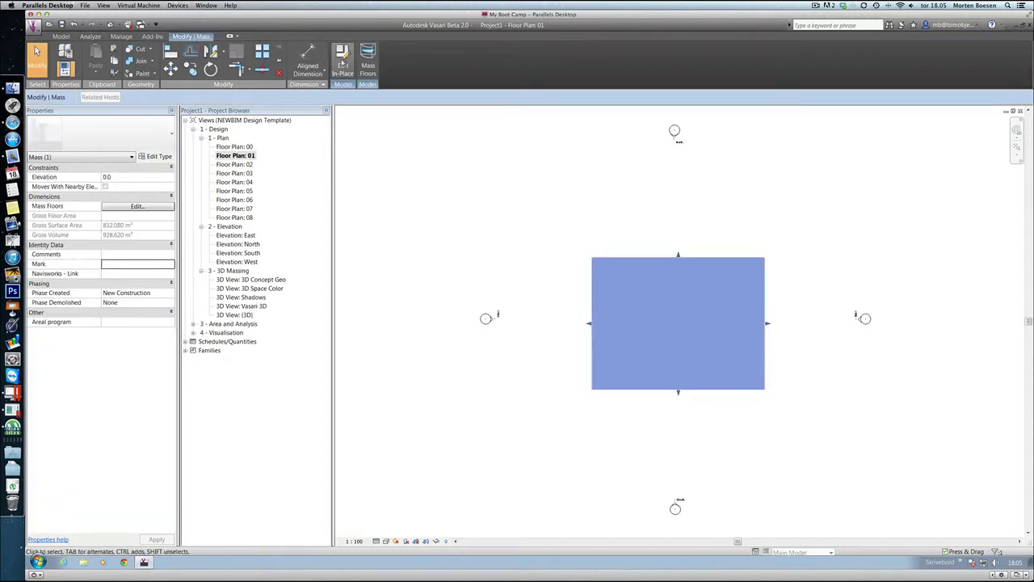
{"action": "left_click", "coordinate": [344, 67]}
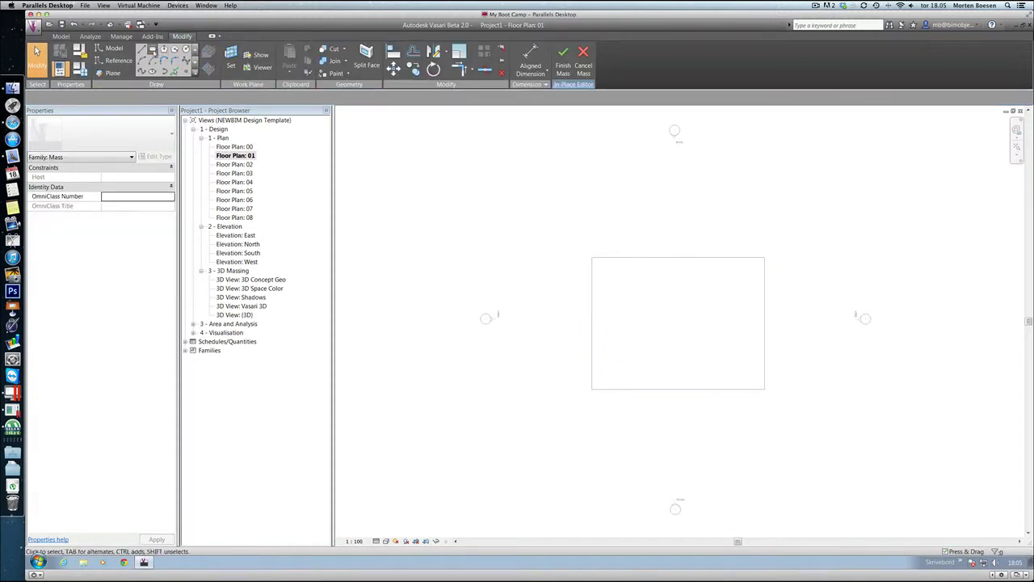
{"action": "left_click", "coordinate": [153, 50]}
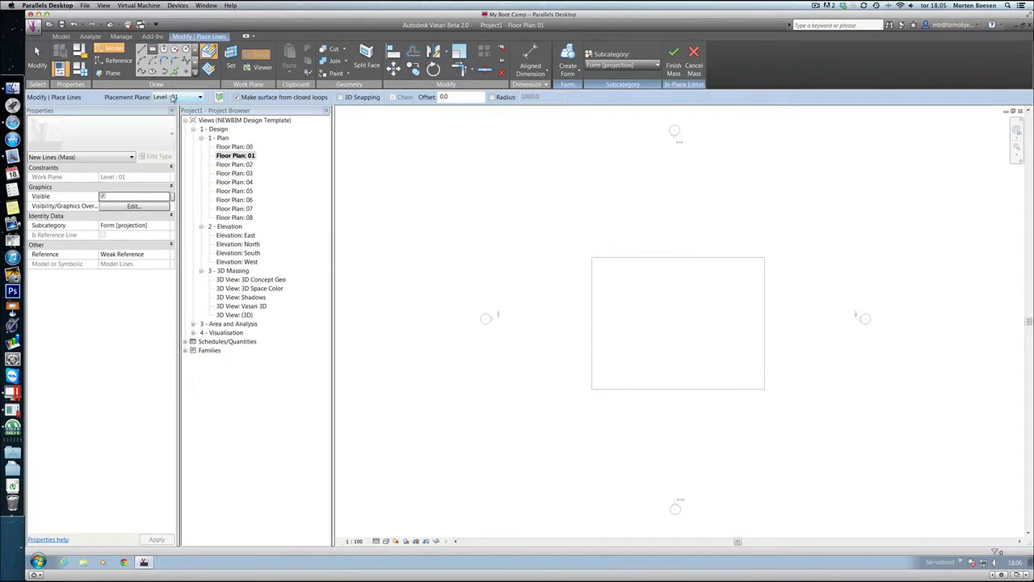
{"action": "left_click", "coordinate": [579, 238]}
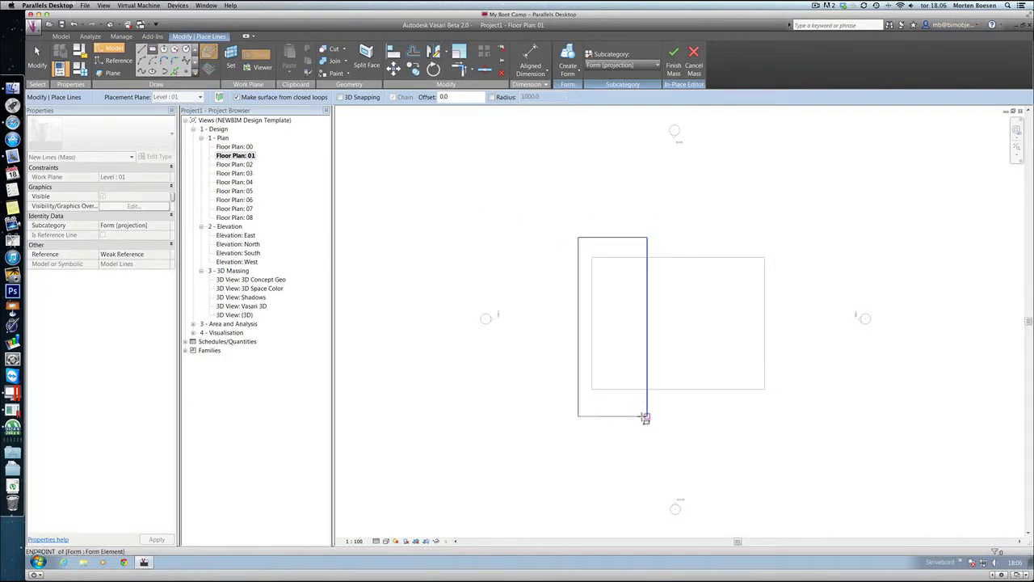
{"action": "left_click", "coordinate": [646, 416]}
{"action": "key", "text": "Escape"}
{"action": "key", "text": "Escape"}
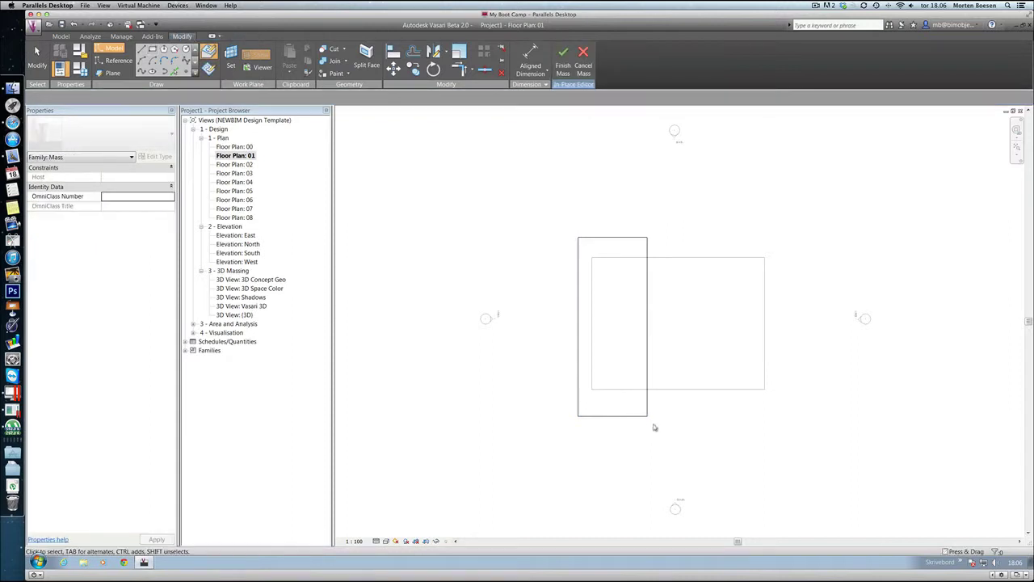
Step: Create a solid form from the new rectangle and set its height to 3000 in the 3D view
{"action": "left_click", "coordinate": [637, 408]}
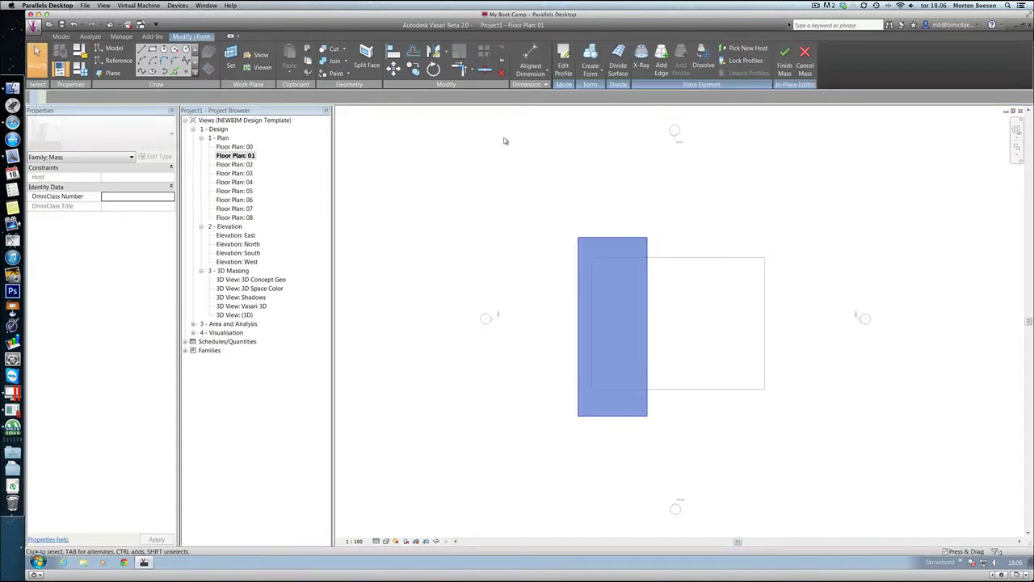
{"action": "left_click", "coordinate": [590, 64]}
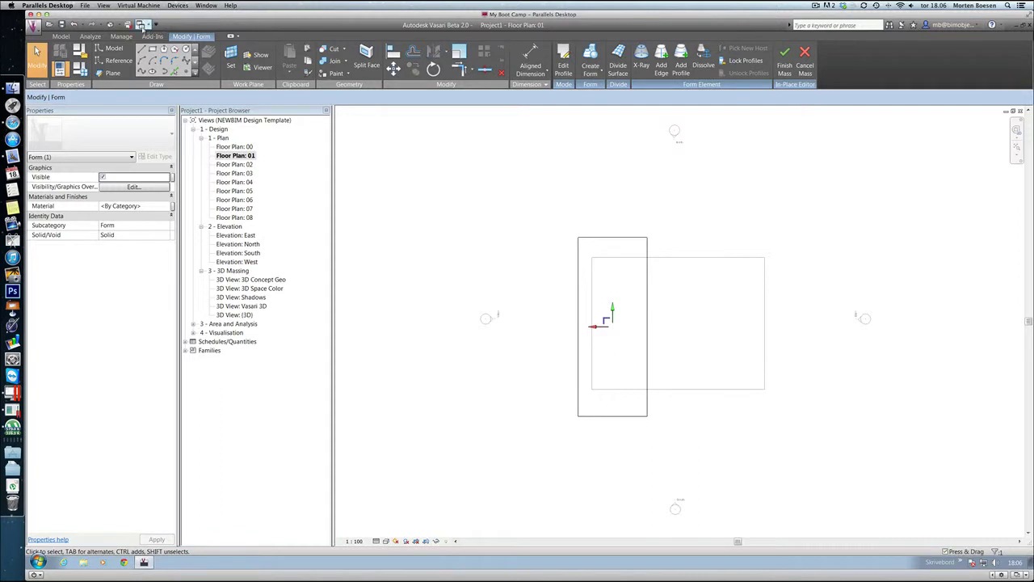
{"action": "left_click", "coordinate": [119, 26]}
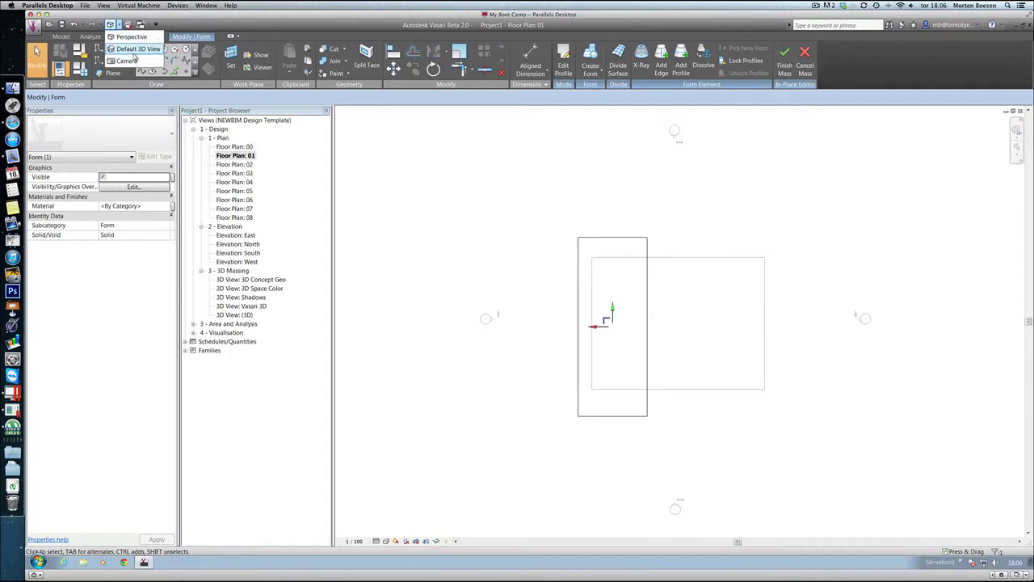
{"action": "left_click", "coordinate": [129, 38]}
{"action": "left_click", "coordinate": [681, 294]}
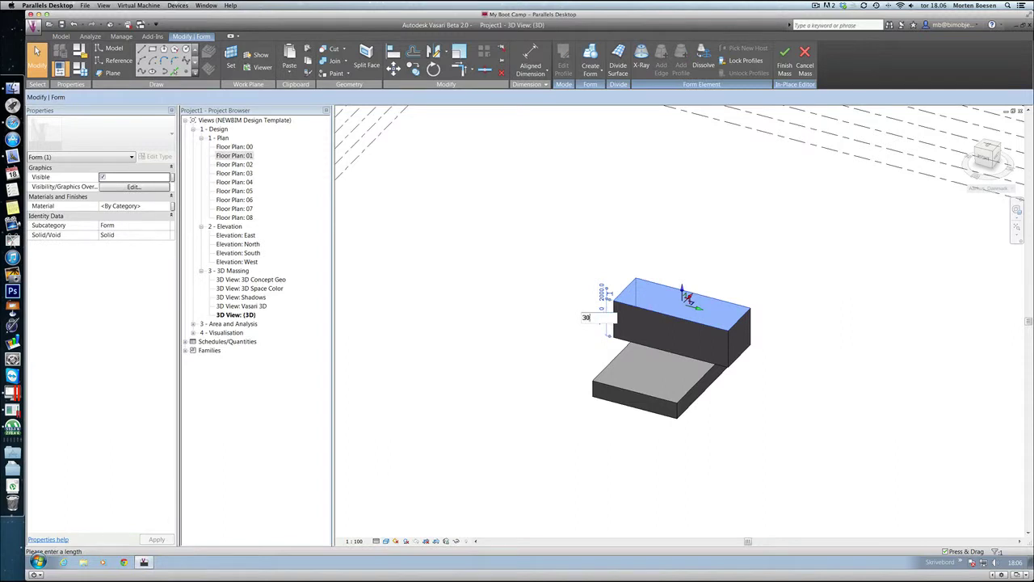
{"action": "type", "text": "3000"}
{"action": "key", "text": "Return"}
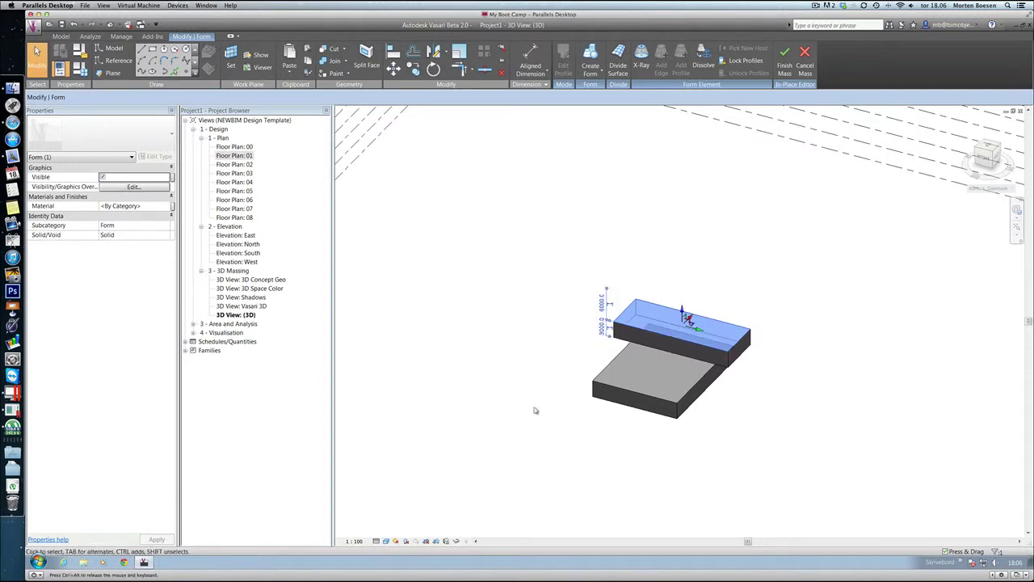
{"action": "left_click", "coordinate": [536, 411]}
{"action": "middle_click_drag", "start_coordinate": [501, 377], "coordinate": [684, 409], "text": "shift"}
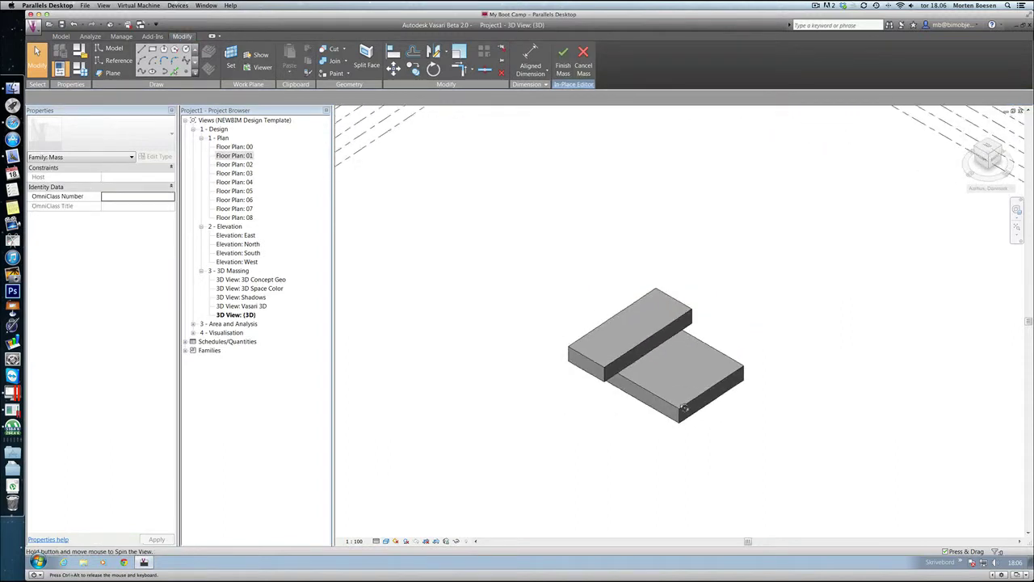
Step: Copy the upper block twice eastward in Floor Plan: 01, placing three equal blocks edge to edge
{"action": "double_click", "coordinate": [238, 155]}
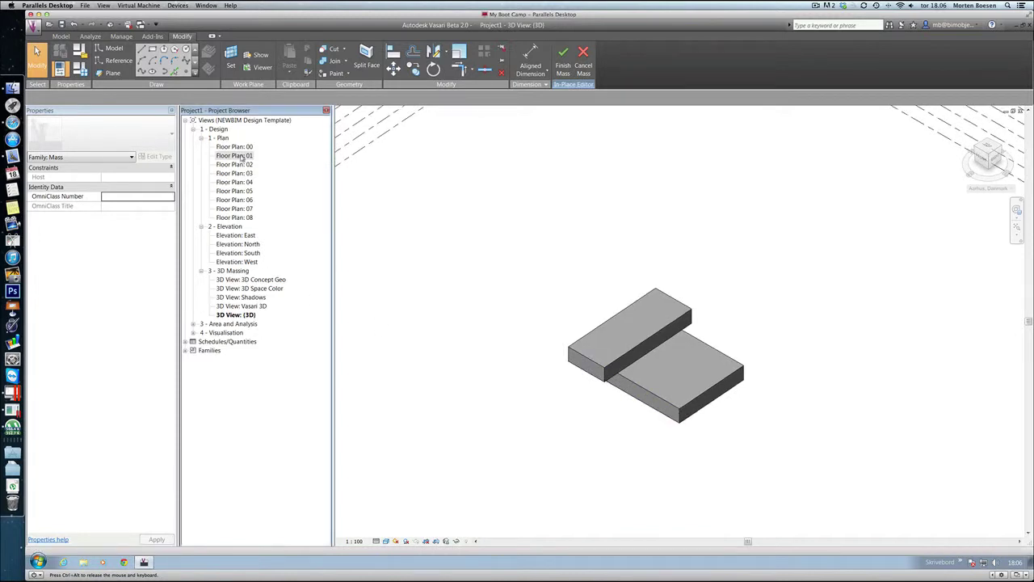
{"action": "left_click_drag", "start_coordinate": [619, 440], "coordinate": [561, 407]}
{"action": "key", "text": "m"}
{"action": "key", "text": "v"}
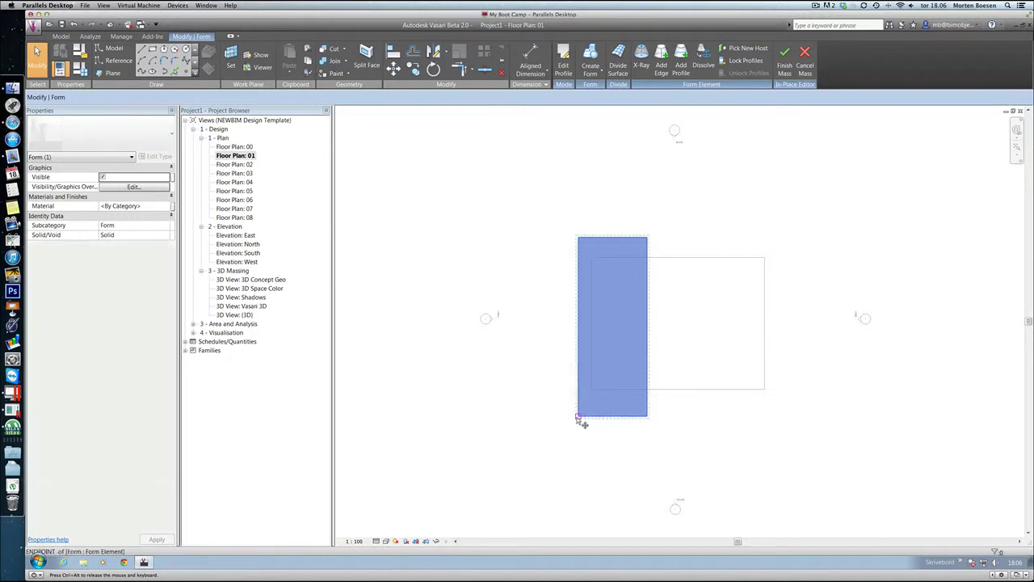
{"action": "left_click", "coordinate": [649, 418]}
{"action": "key", "text": "m"}
{"action": "key", "text": "v"}
{"action": "left_click", "coordinate": [647, 417]}
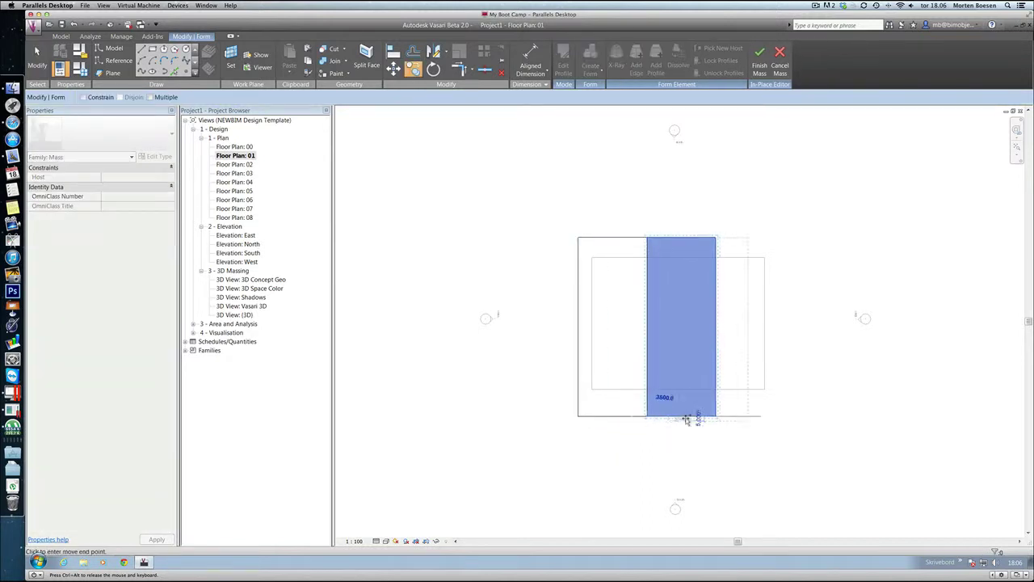
{"action": "left_click", "coordinate": [715, 417]}
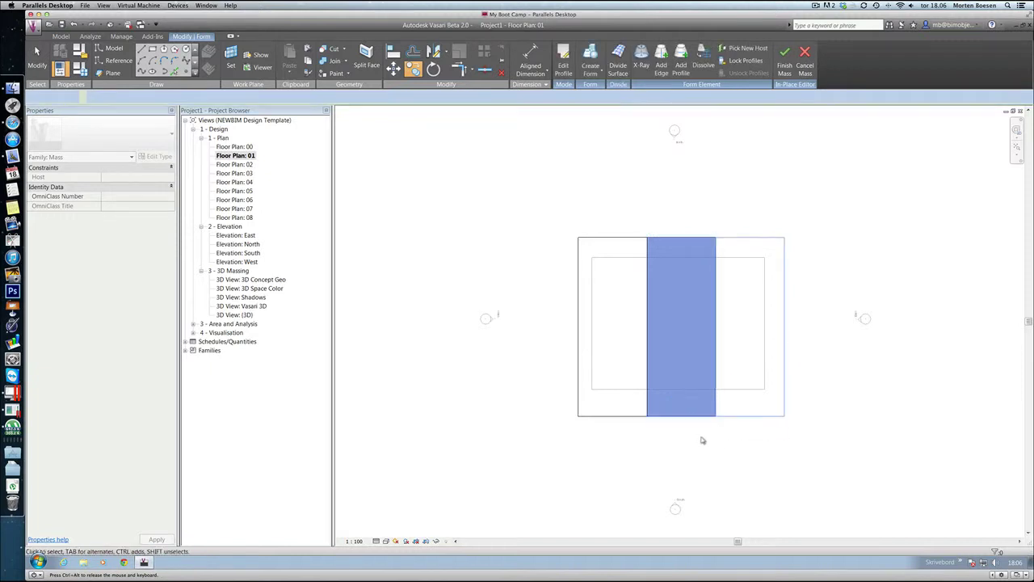
{"action": "left_click", "coordinate": [361, 146]}
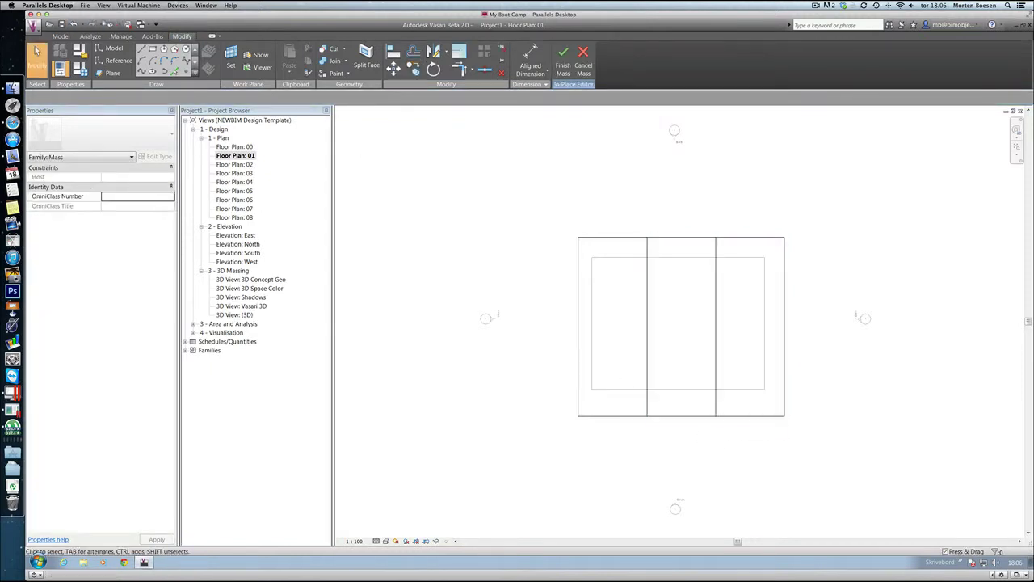
Step: In 3D, pull the middle block's front face inward to about 19800 long and the east block's front face outward to about 21700 long
{"action": "left_click", "coordinate": [119, 24]}
{"action": "left_click", "coordinate": [133, 46]}
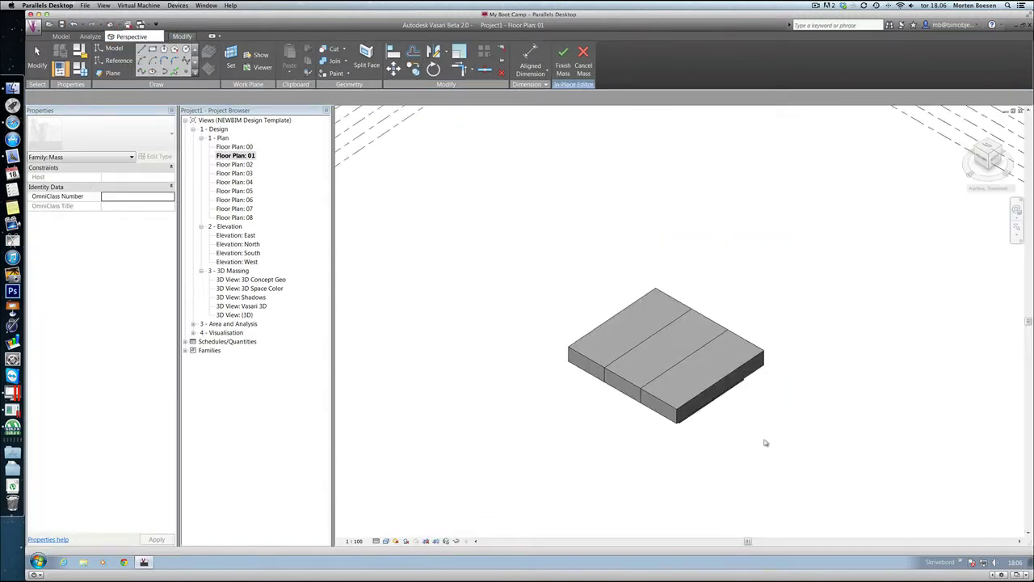
{"action": "middle_click_drag", "start_coordinate": [645, 450], "coordinate": [612, 407], "text": "shift"}
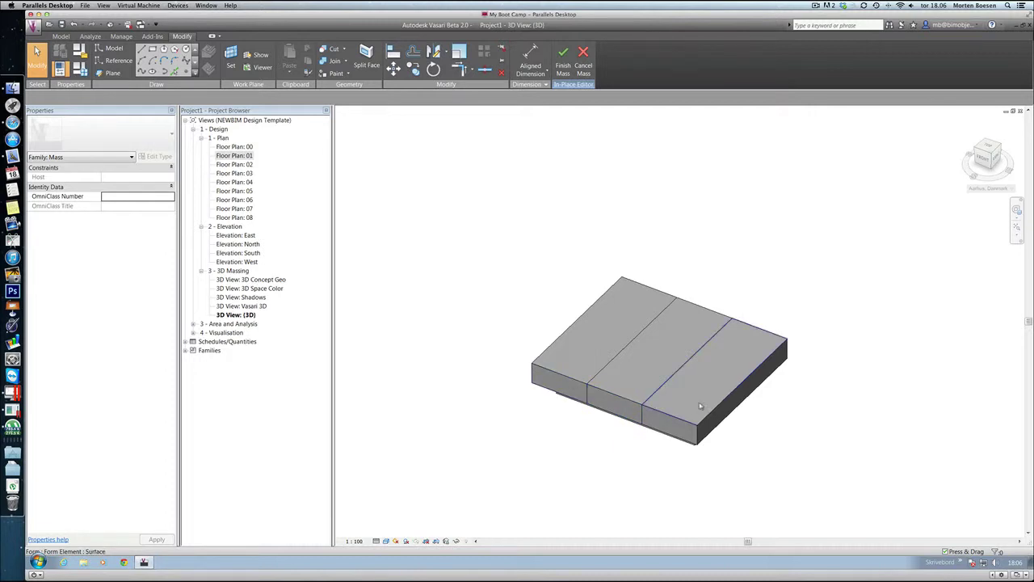
{"action": "left_click", "coordinate": [623, 413]}
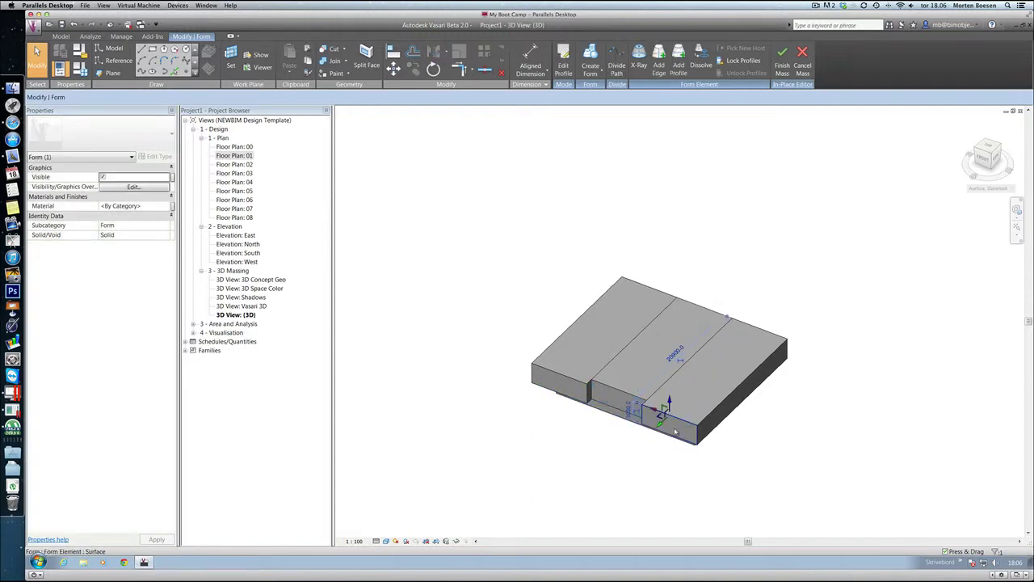
{"action": "left_click", "coordinate": [667, 428]}
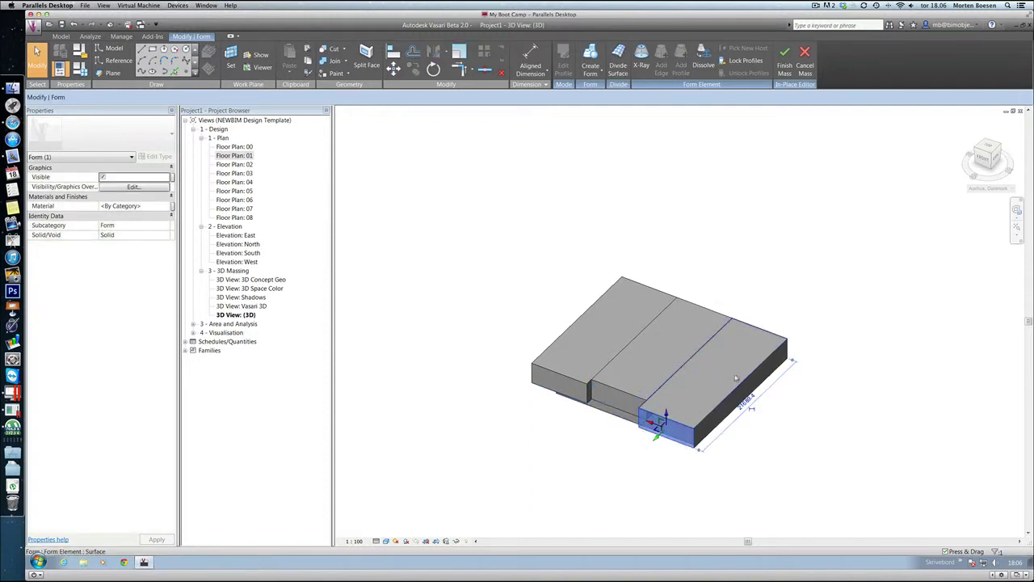
{"action": "middle_click_drag", "start_coordinate": [785, 406], "coordinate": [687, 404], "text": "shift"}
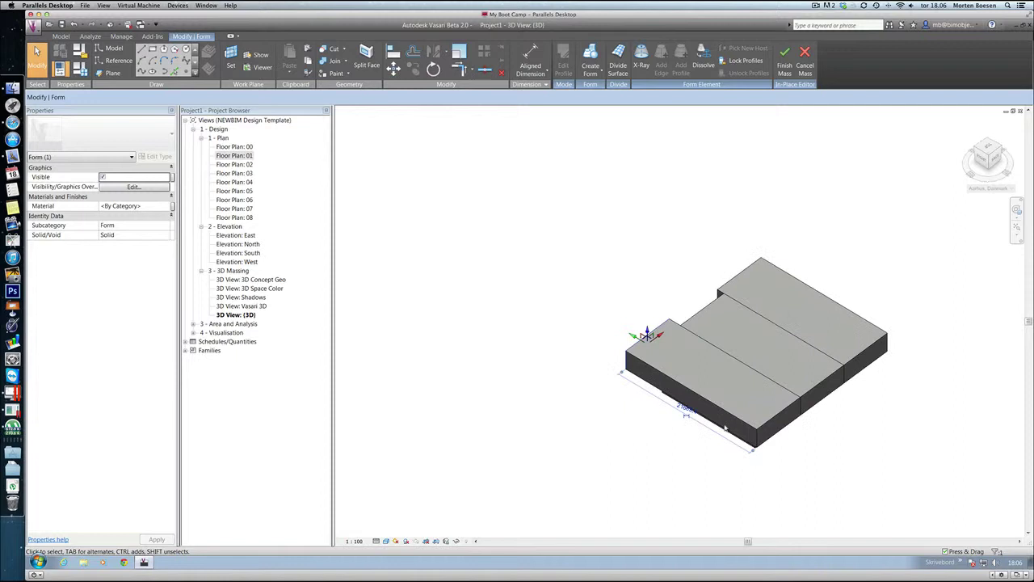
{"action": "left_click", "coordinate": [781, 427]}
{"action": "left_click", "coordinate": [797, 450]}
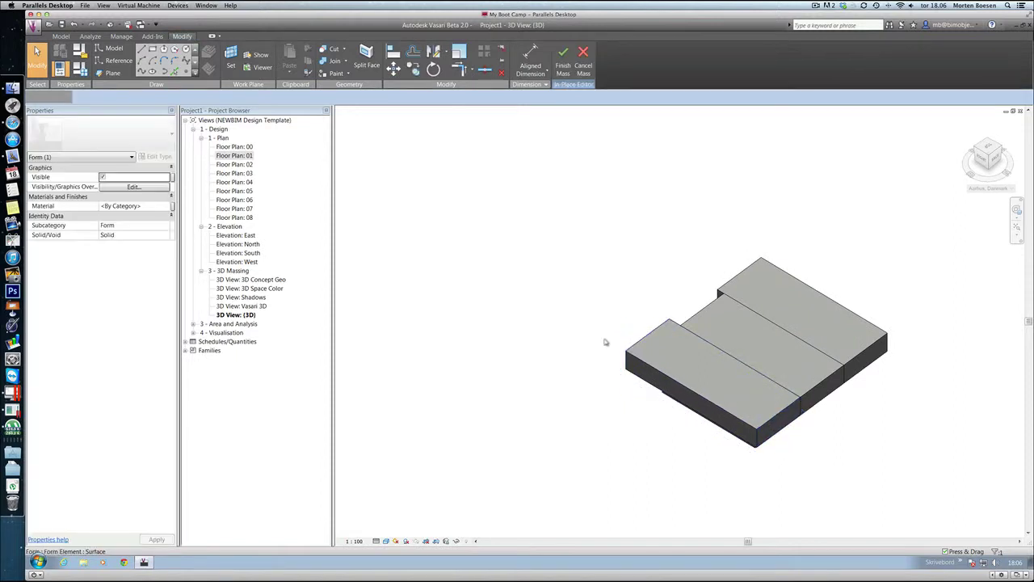
{"action": "middle_click_drag", "start_coordinate": [558, 385], "coordinate": [796, 414], "text": "shift"}
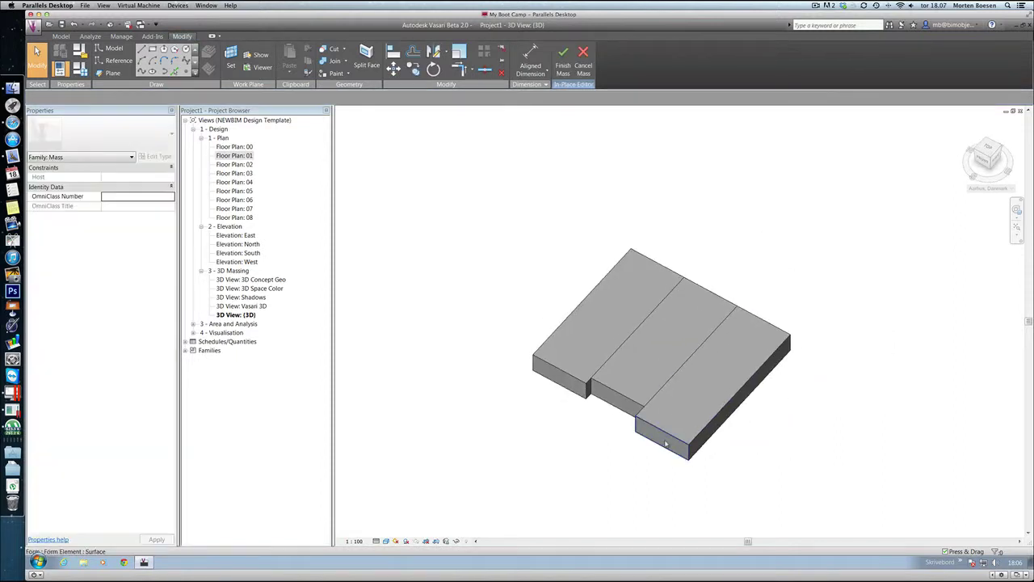
Step: Set the extended east block's length by its rear face, trying 19 m before settling on 20 m
{"action": "left_click", "coordinate": [659, 434]}
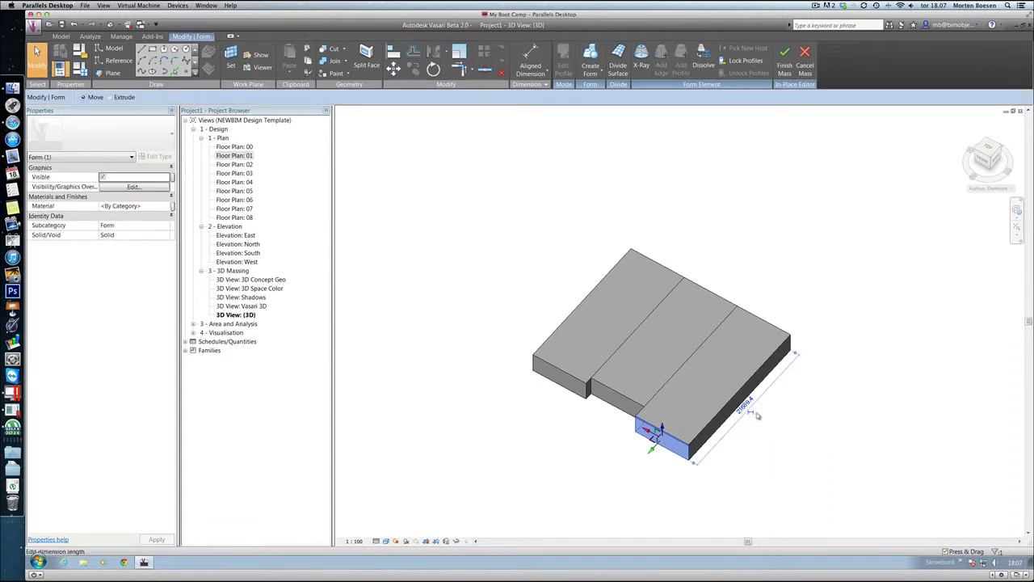
{"action": "middle_click_drag", "start_coordinate": [843, 434], "coordinate": [605, 393], "text": "shift"}
{"action": "left_click", "coordinate": [604, 393]}
{"action": "left_click", "coordinate": [764, 424]}
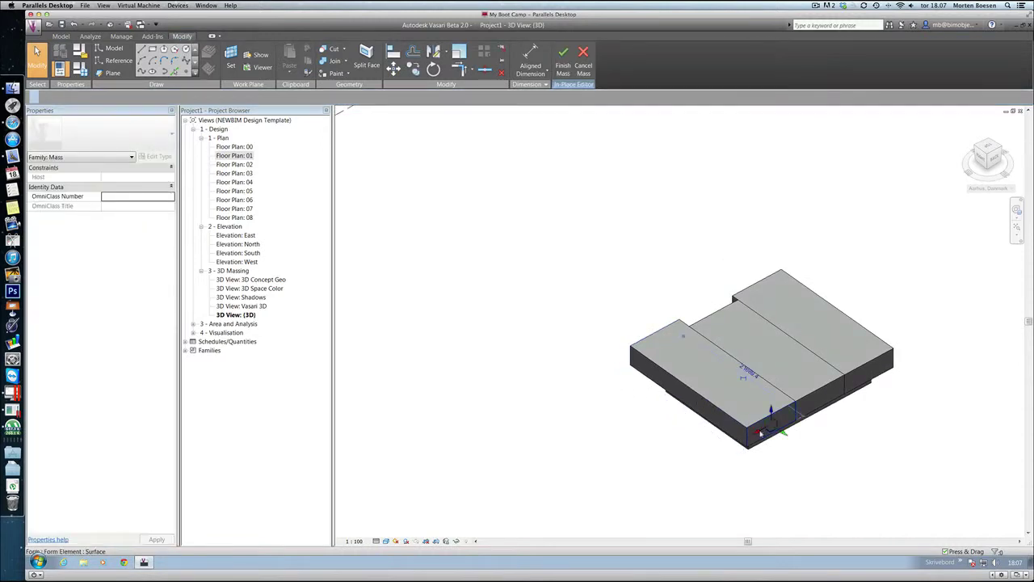
{"action": "left_click", "coordinate": [747, 374]}
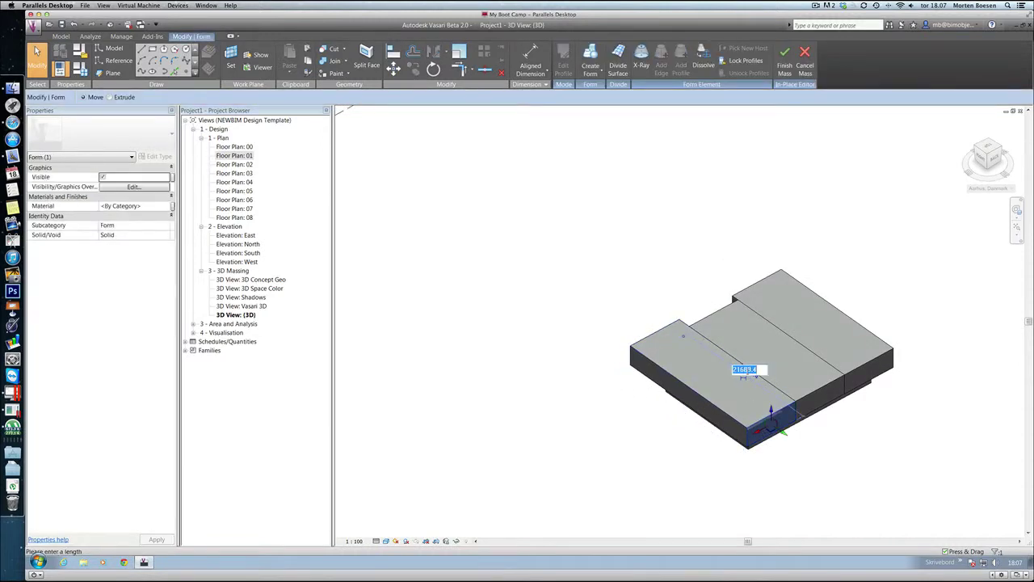
{"action": "type", "text": "19m"}
{"action": "key", "text": "Return"}
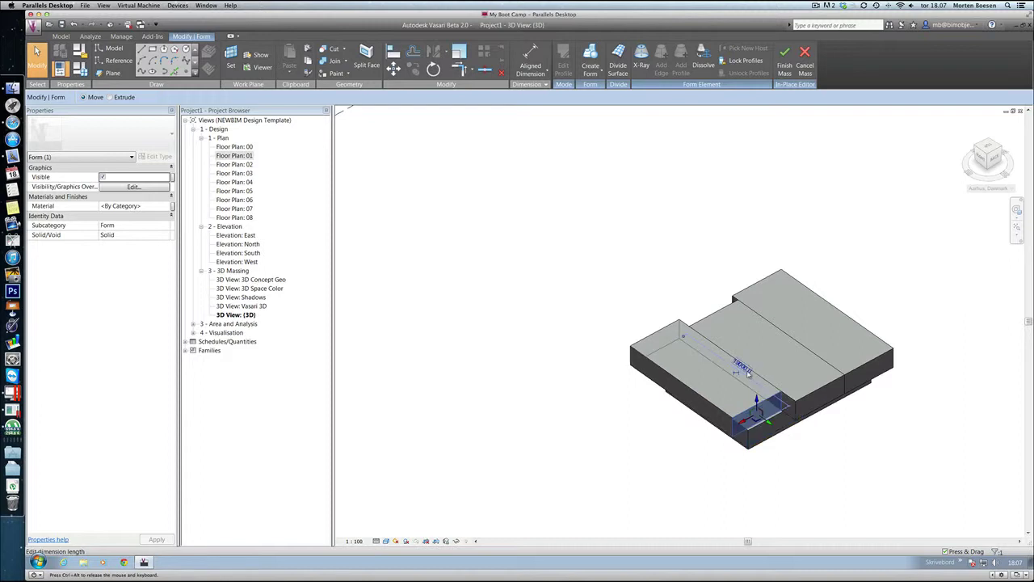
{"action": "middle_click_drag", "start_coordinate": [669, 452], "coordinate": [734, 363], "text": "shift"}
{"action": "left_click", "coordinate": [740, 364]}
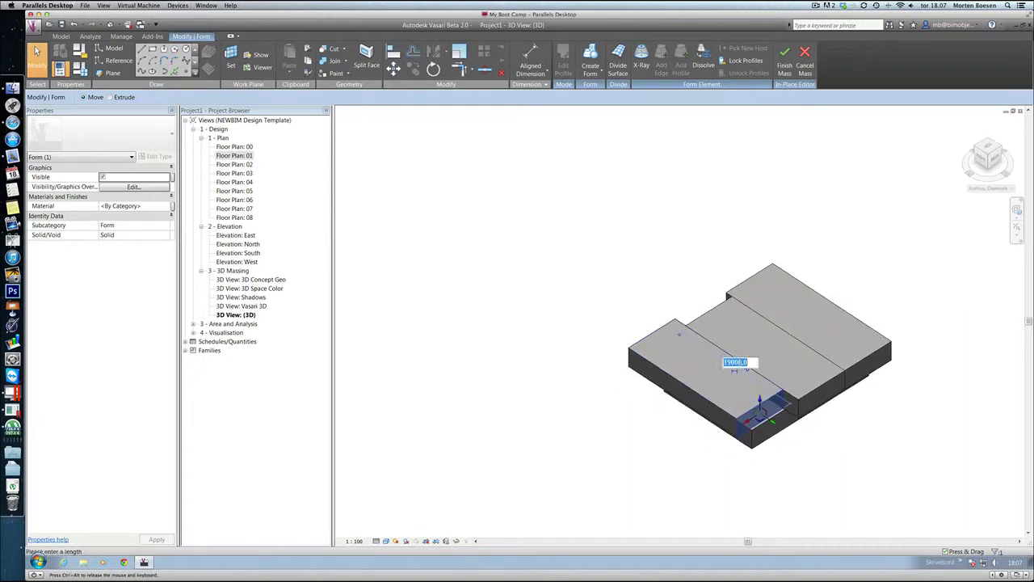
{"action": "type", "text": "20m"}
{"action": "key", "text": "Return"}
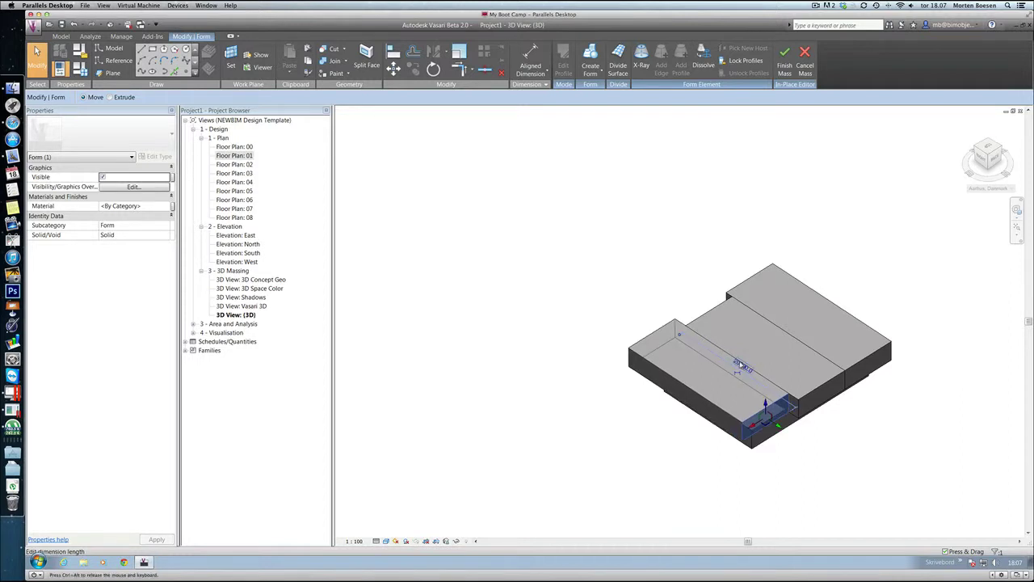
Step: Set the lengths of the middle block and the west block to 20 m each by their rear faces
{"action": "left_click", "coordinate": [825, 390]}
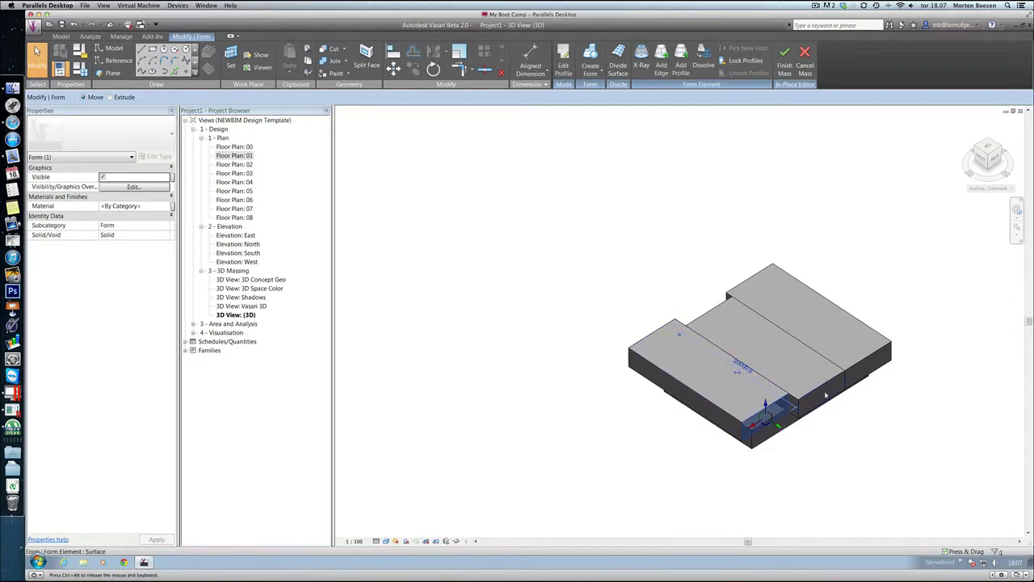
{"action": "left_click", "coordinate": [797, 344]}
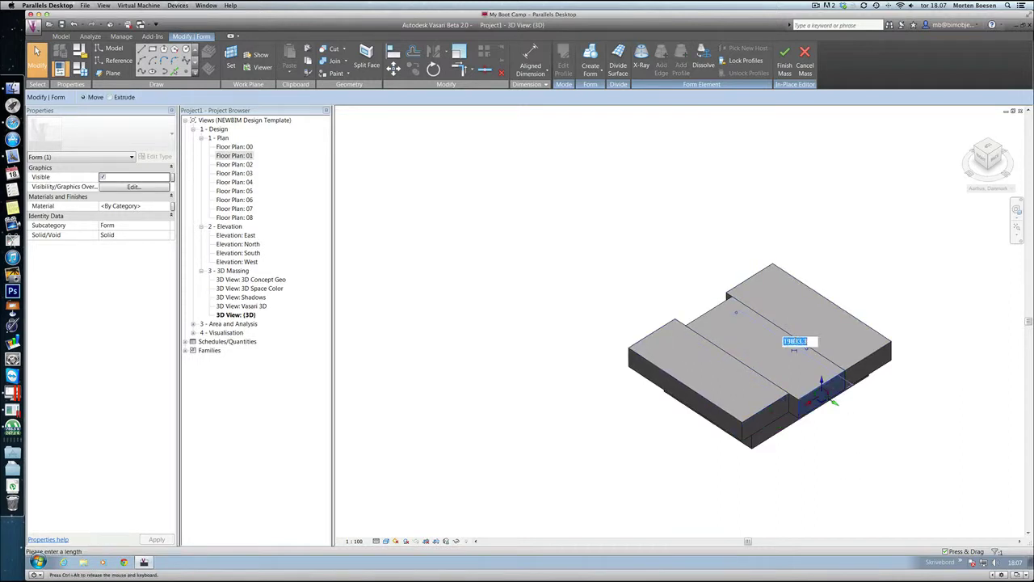
{"action": "type", "text": "20"}
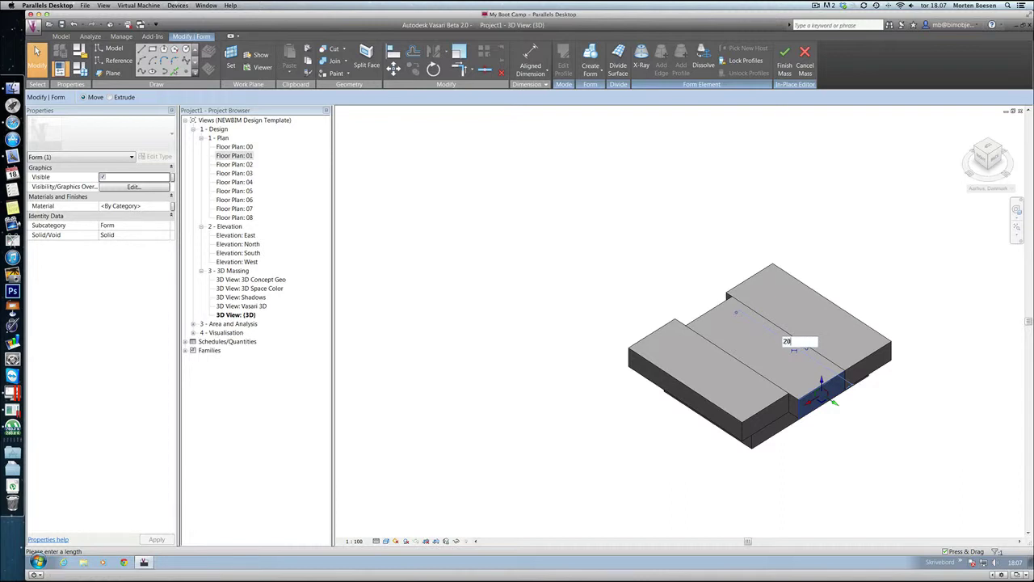
{"action": "type", "text": "m"}
{"action": "key", "text": "Return"}
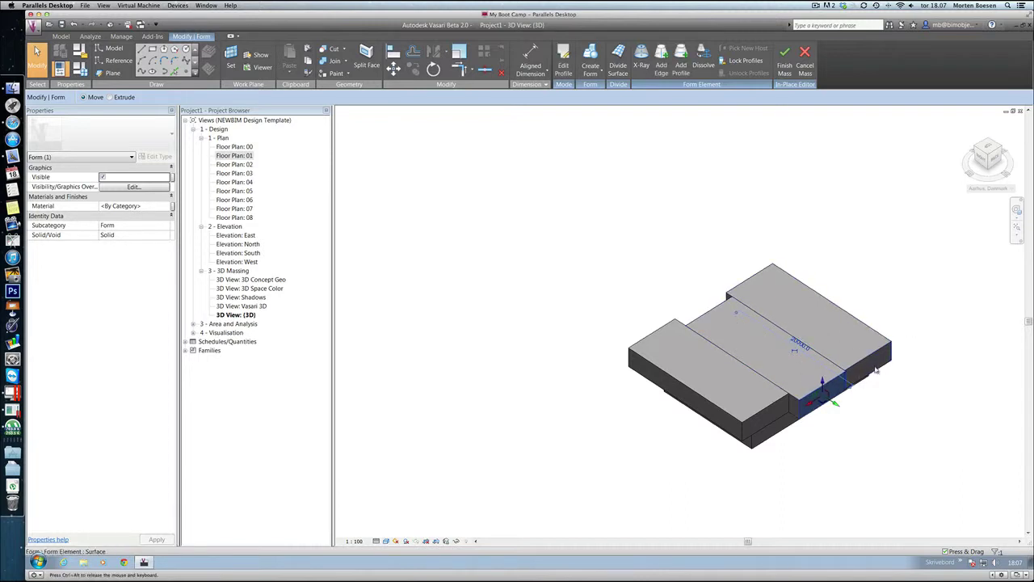
{"action": "left_click", "coordinate": [876, 370]}
{"action": "left_click", "coordinate": [839, 310]}
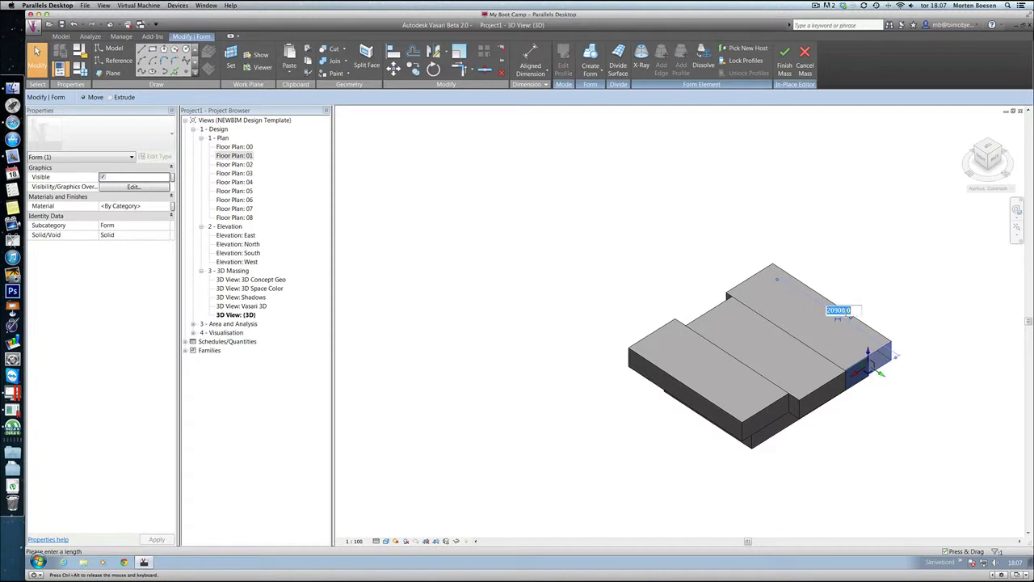
{"action": "type", "text": "20m"}
{"action": "key", "text": "Return"}
{"action": "key", "text": "Escape"}
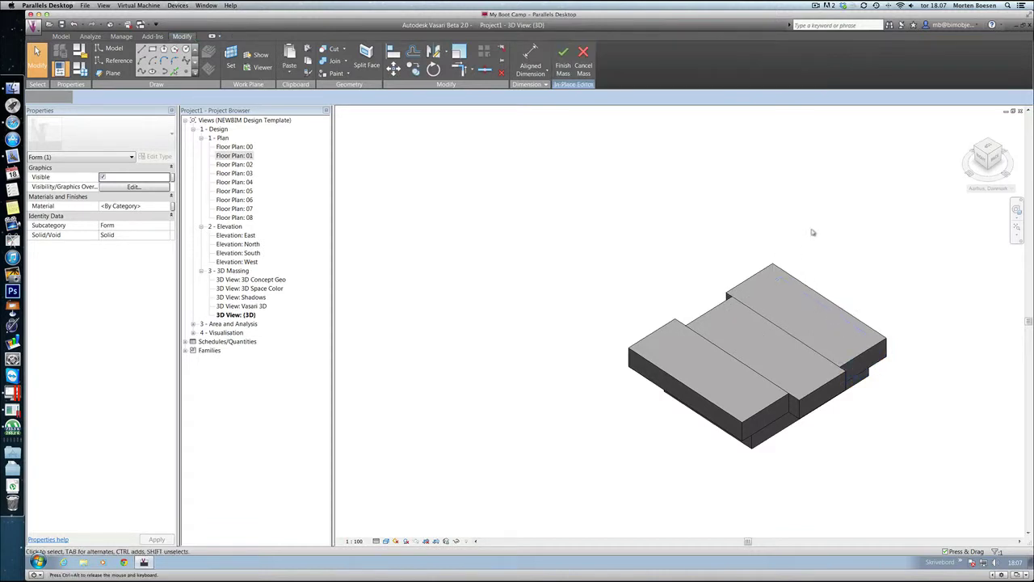
Step: Examine the staggered blocks in 3D and check them against the level lines from the Front view
{"action": "middle_click_drag", "start_coordinate": [849, 428], "coordinate": [481, 486], "text": "shift"}
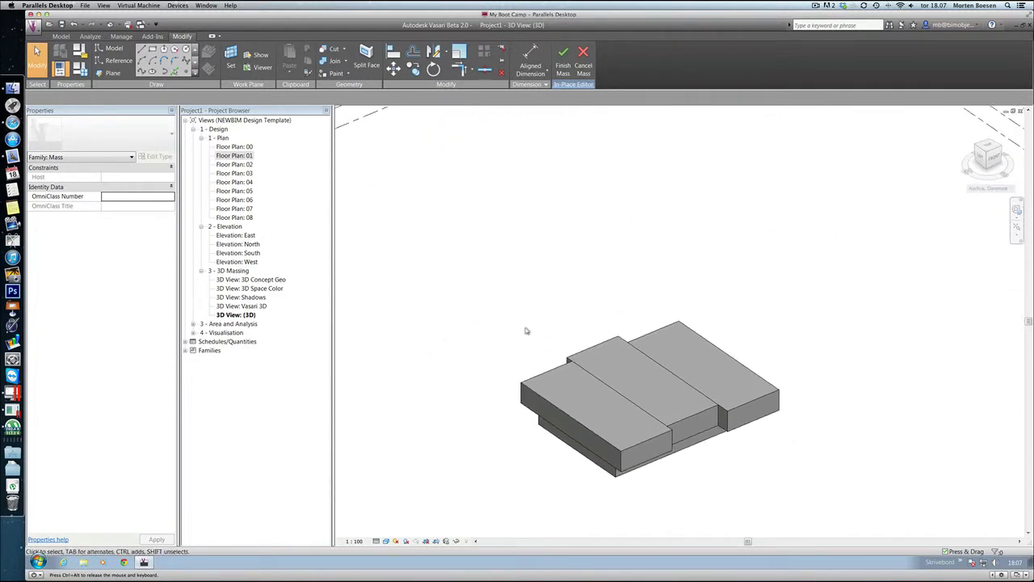
{"action": "middle_click_drag", "start_coordinate": [527, 331], "coordinate": [555, 402], "text": "shift"}
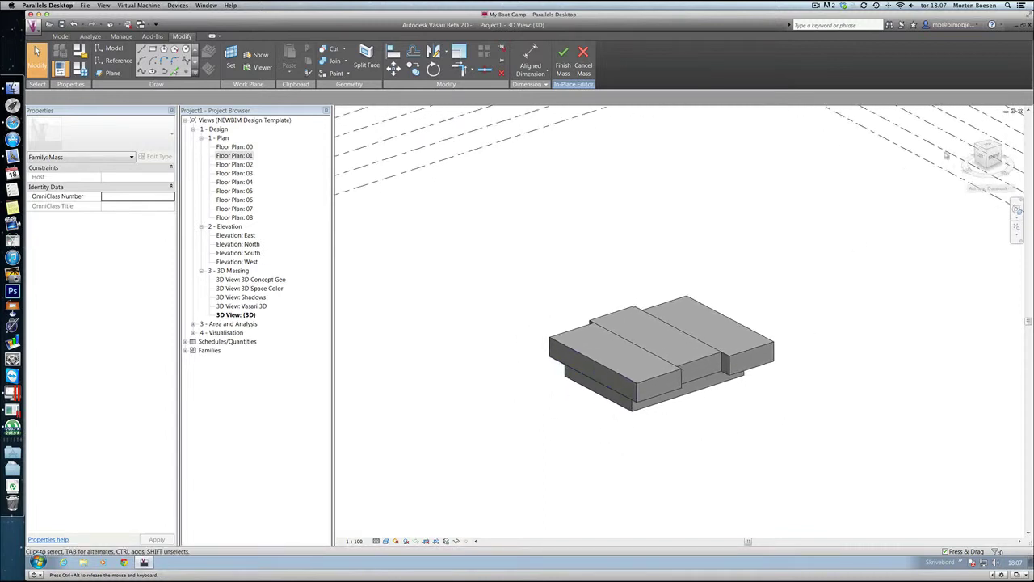
{"action": "left_click", "coordinate": [997, 158]}
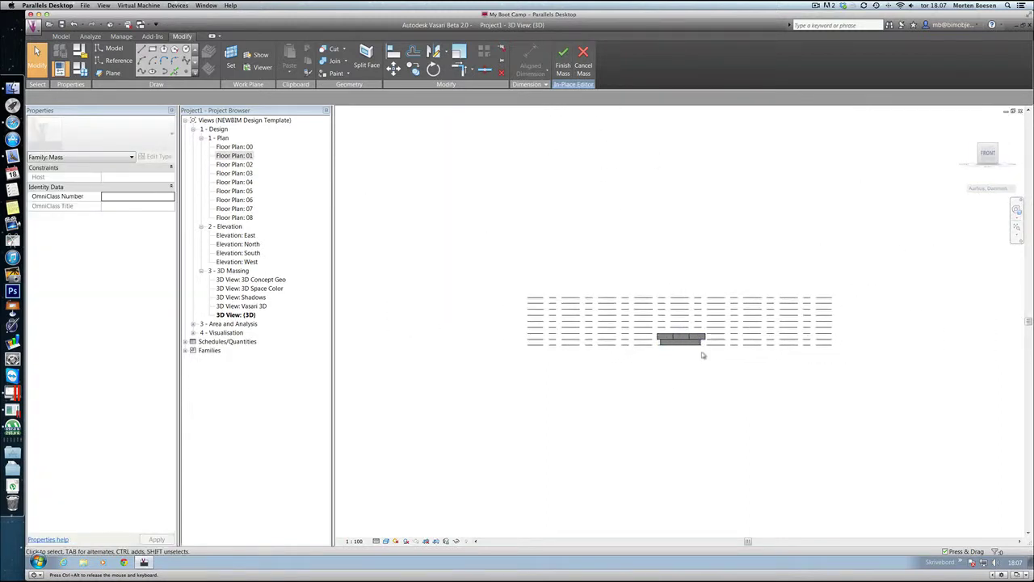
{"action": "scroll", "coordinate": [702, 355], "scroll_direction": "up", "scroll_amount": 4}
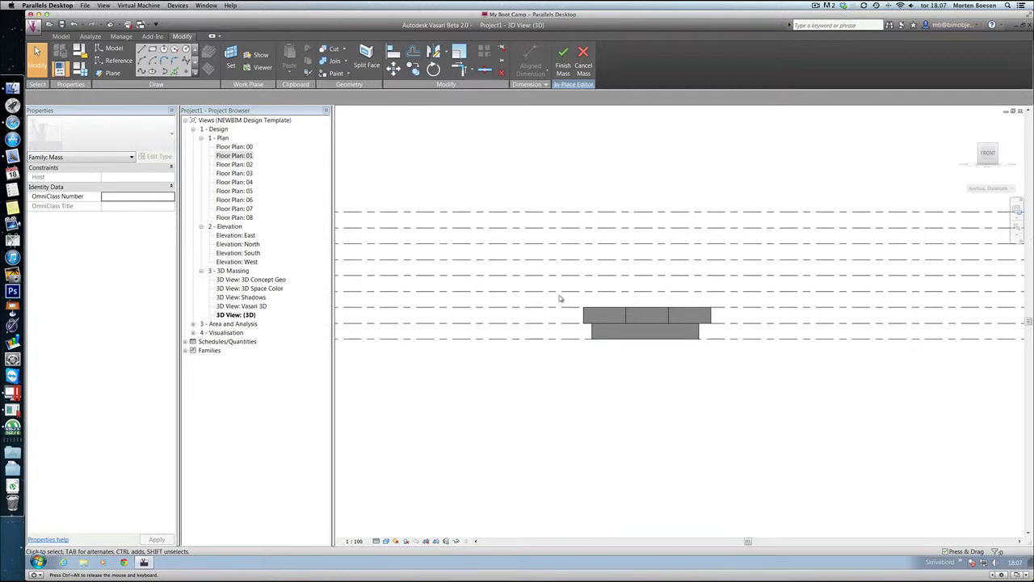